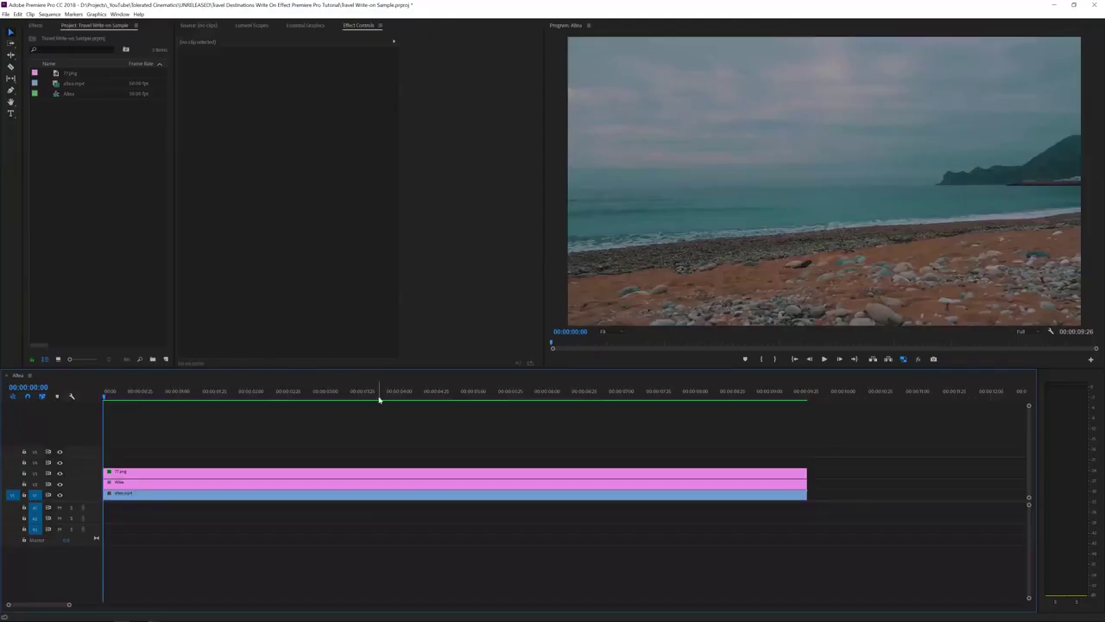
Delete the brush stroke and Altea title clips above altea.mp4 from the timeline.
drag(379, 399, 390, 399)
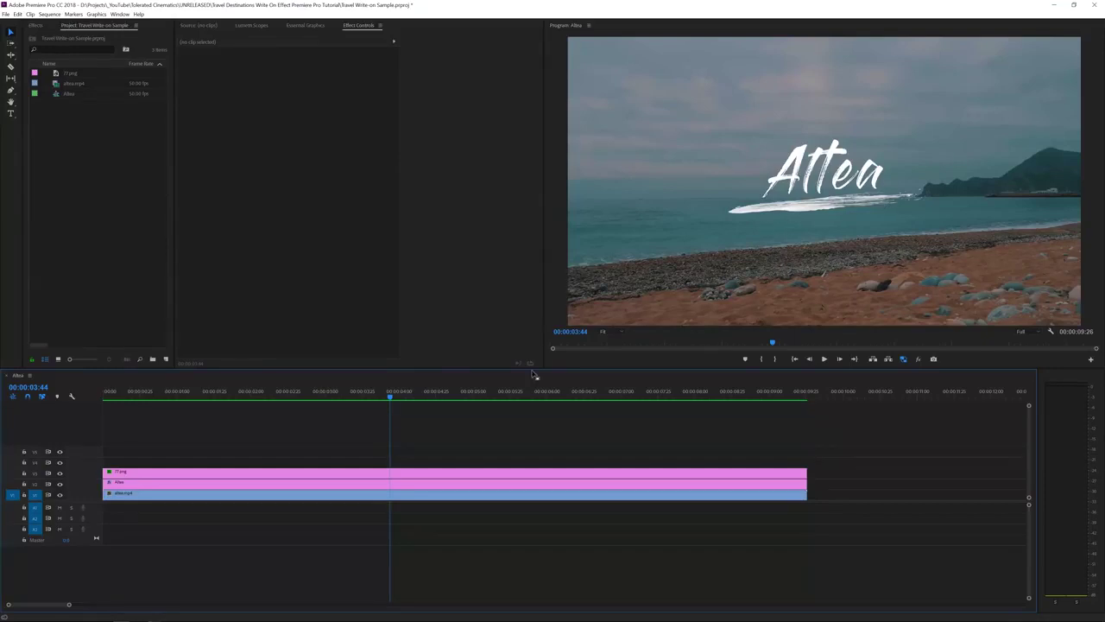
click(201, 489)
drag(211, 452, 193, 484)
key(Delete)
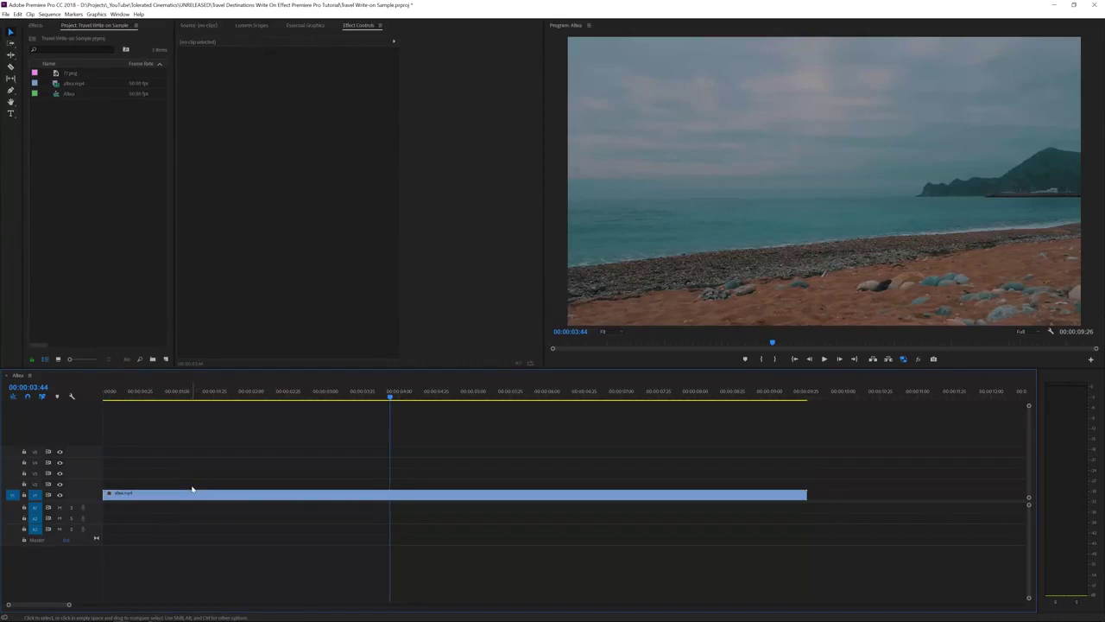
Clear the altea.mp4 clip from the timeline and delete the Altea sequence and 77.png from the project.
click(195, 497)
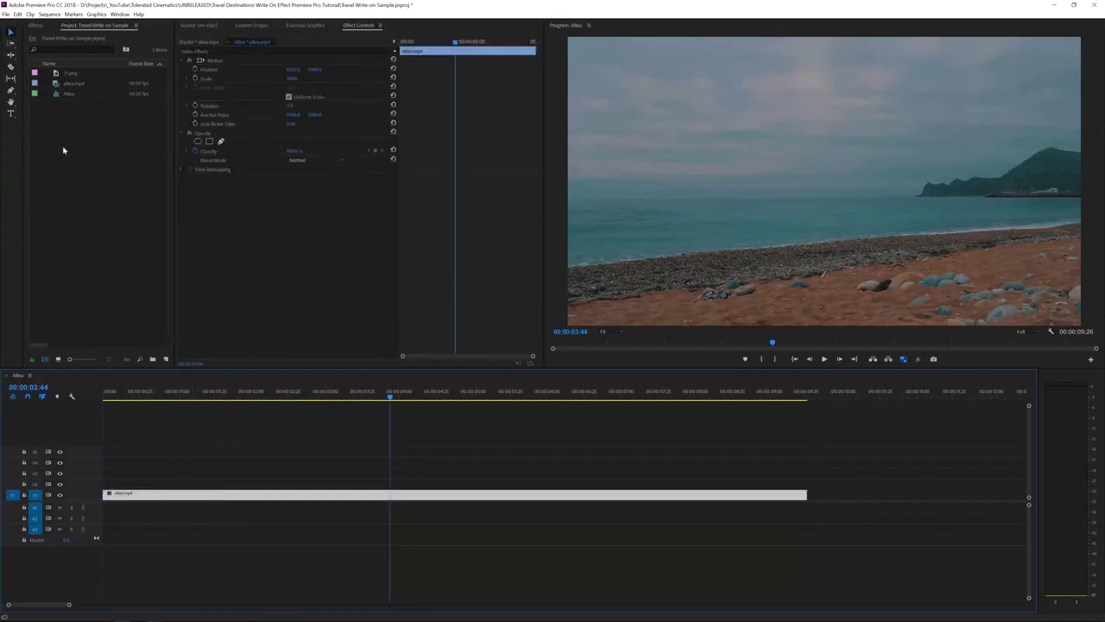
key(Delete)
click(56, 96)
key(Delete)
click(56, 74)
key(Delete)
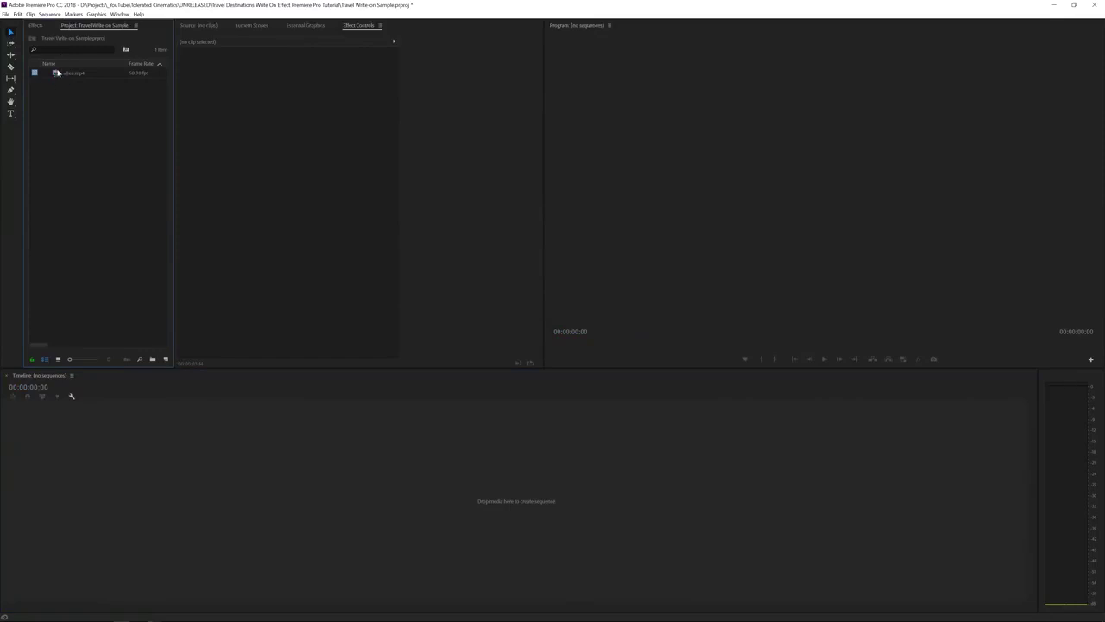
Create a new sequence from altea.mp4 and preview the start of the footage.
click(57, 73)
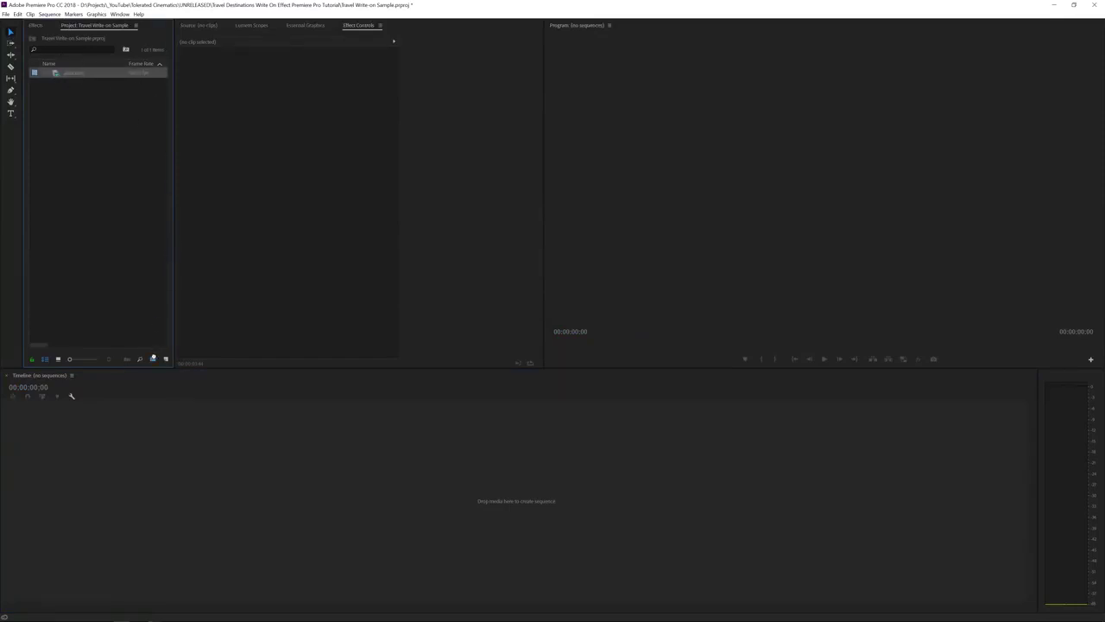
drag(167, 360, 166, 361)
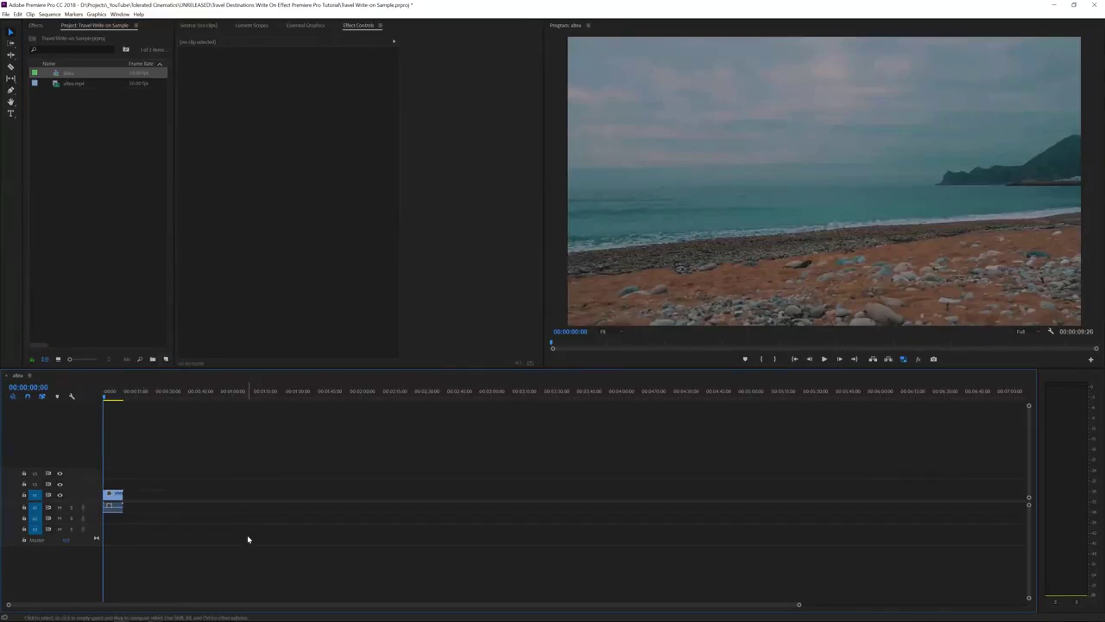
key(backslash)
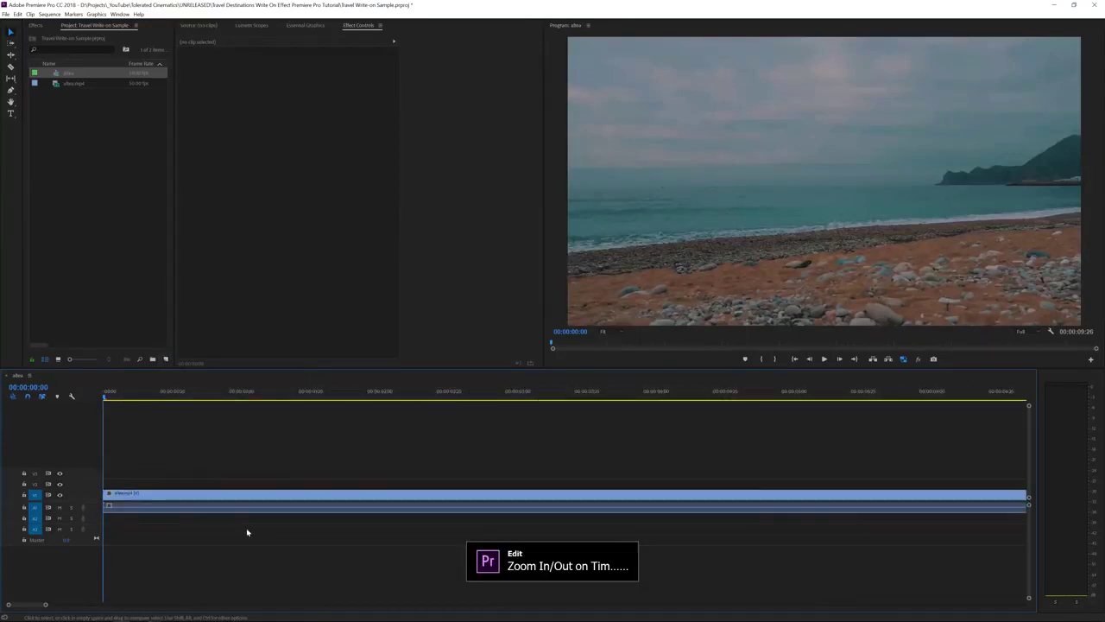
key(minus)
key(space)
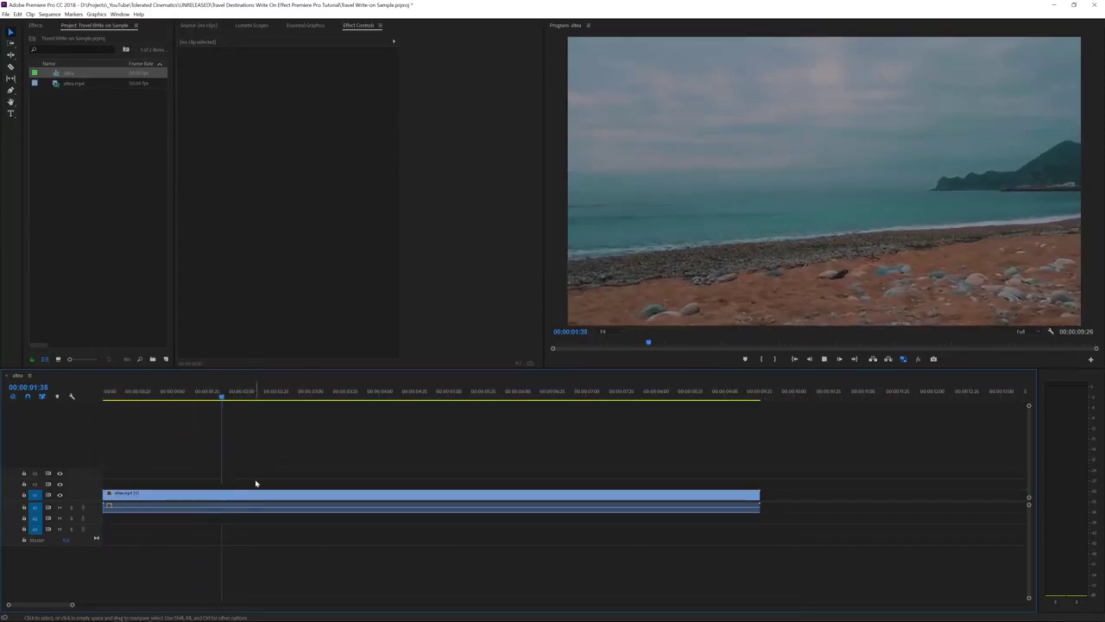
key(space)
key(Home)
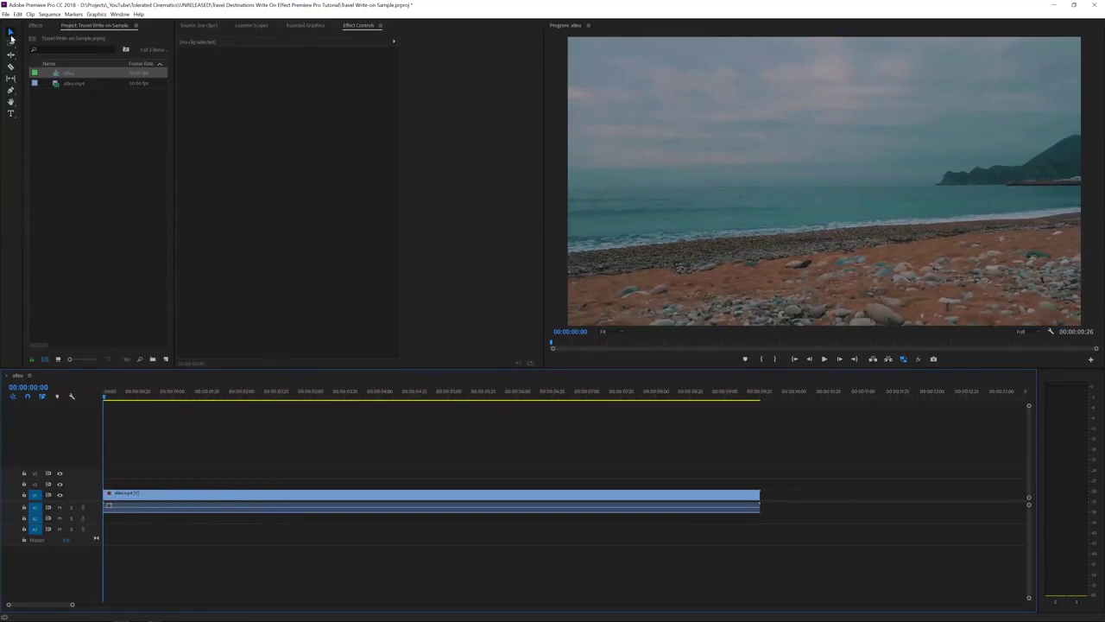
Add a text title reading "Altea" over the footage at the start of the sequence.
click(12, 115)
click(738, 192)
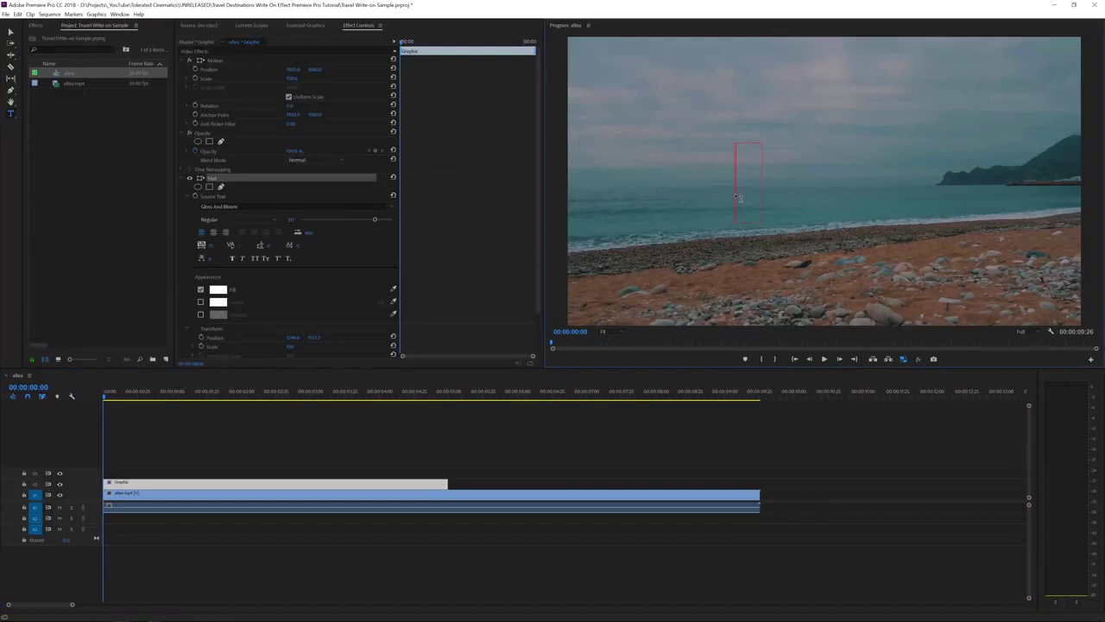
text(Altea)
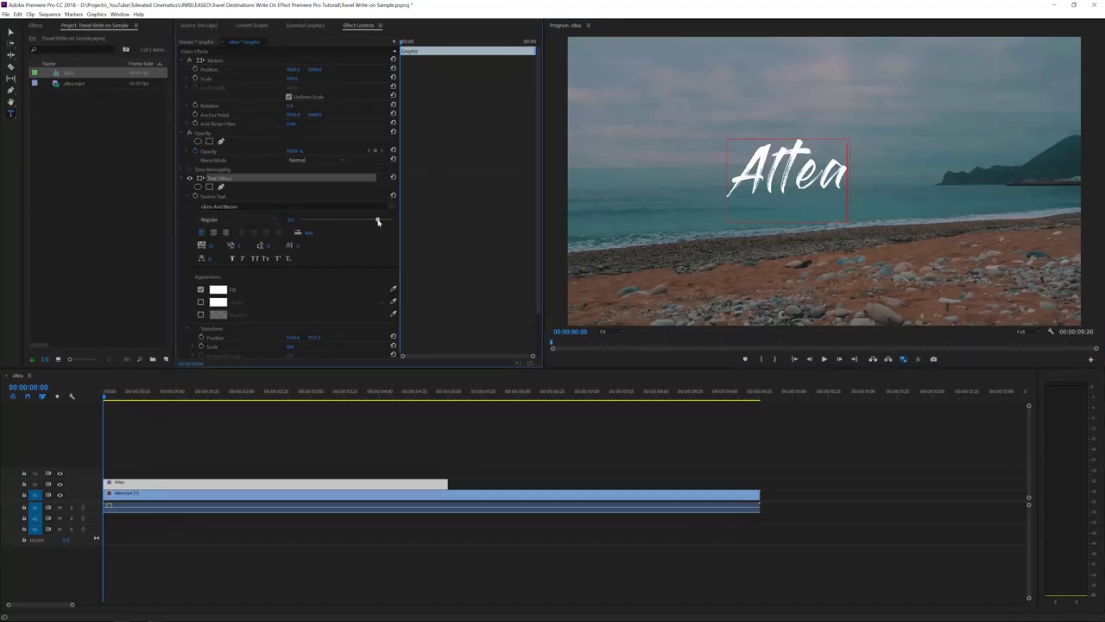
Increase the font size of the whole Altea title.
key(ctrl+a)
click(759, 179)
key(ctrl+a)
drag(374, 220, 383, 221)
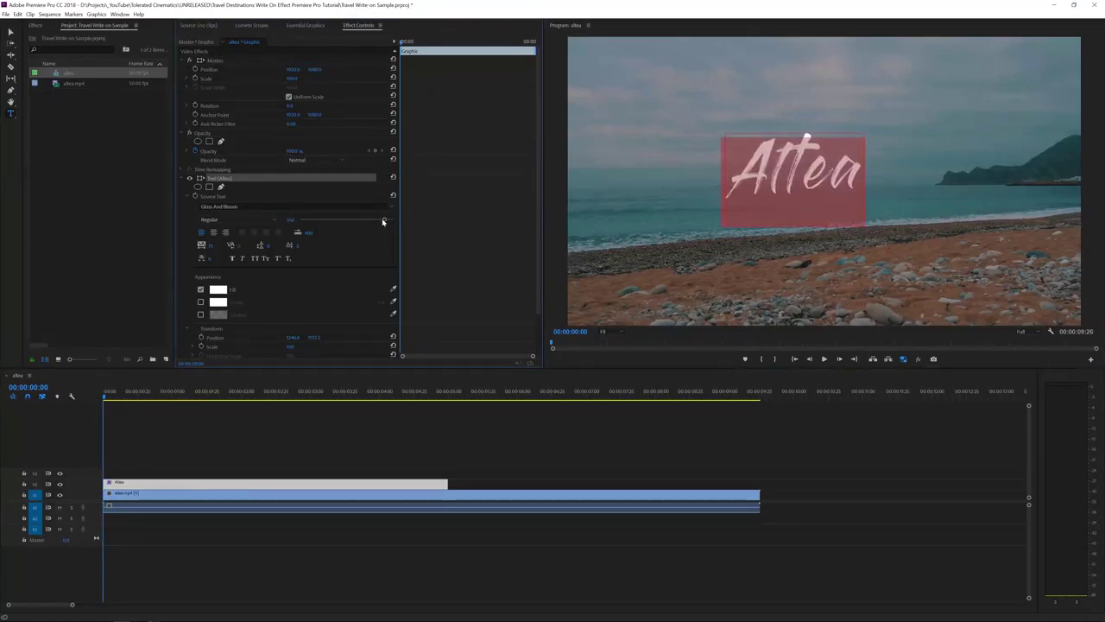
Center the Altea text layer vertically and horizontally in the video frame.
click(302, 25)
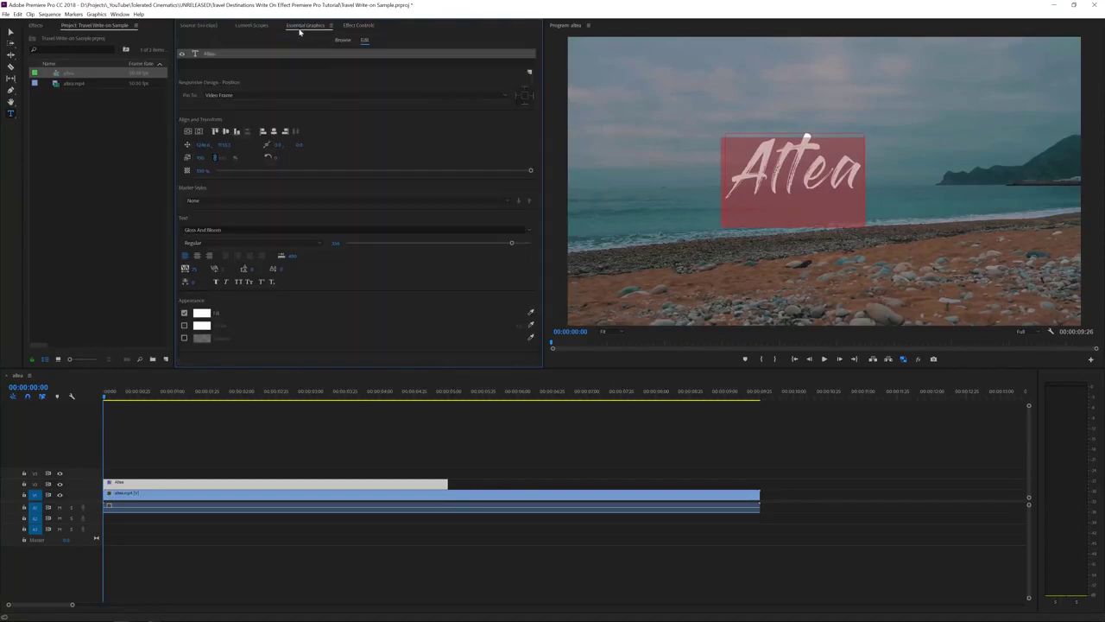
click(119, 14)
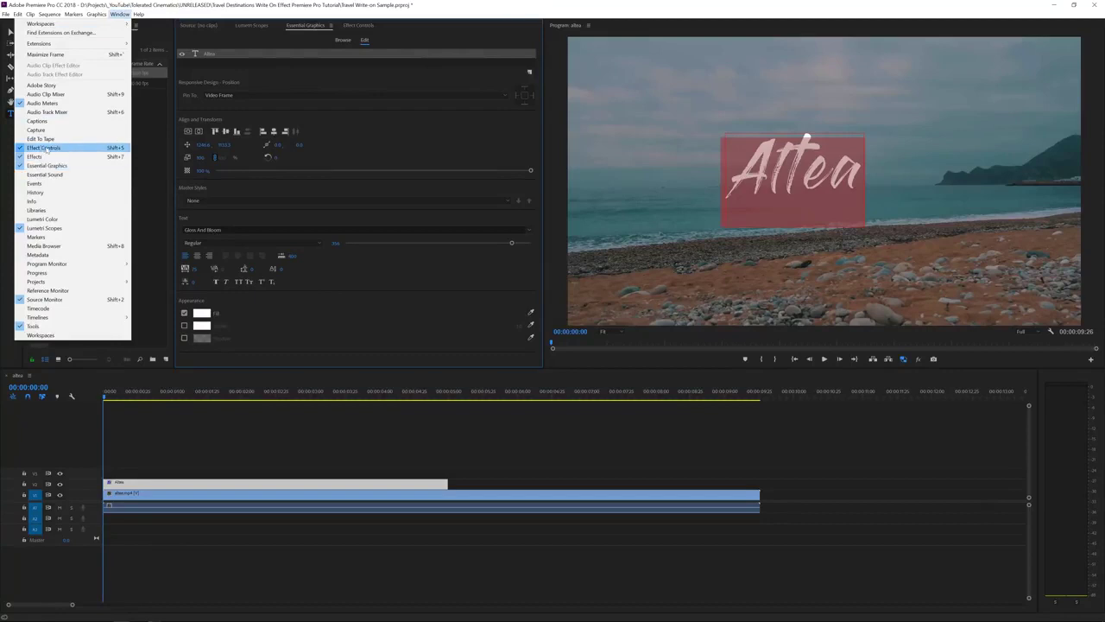
click(210, 55)
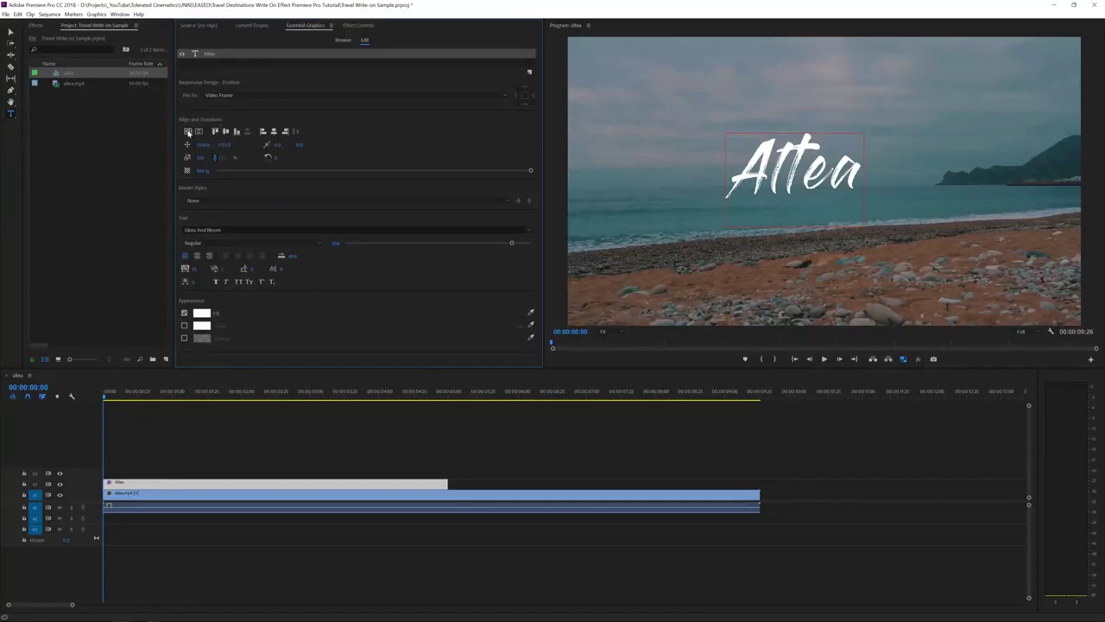
click(198, 131)
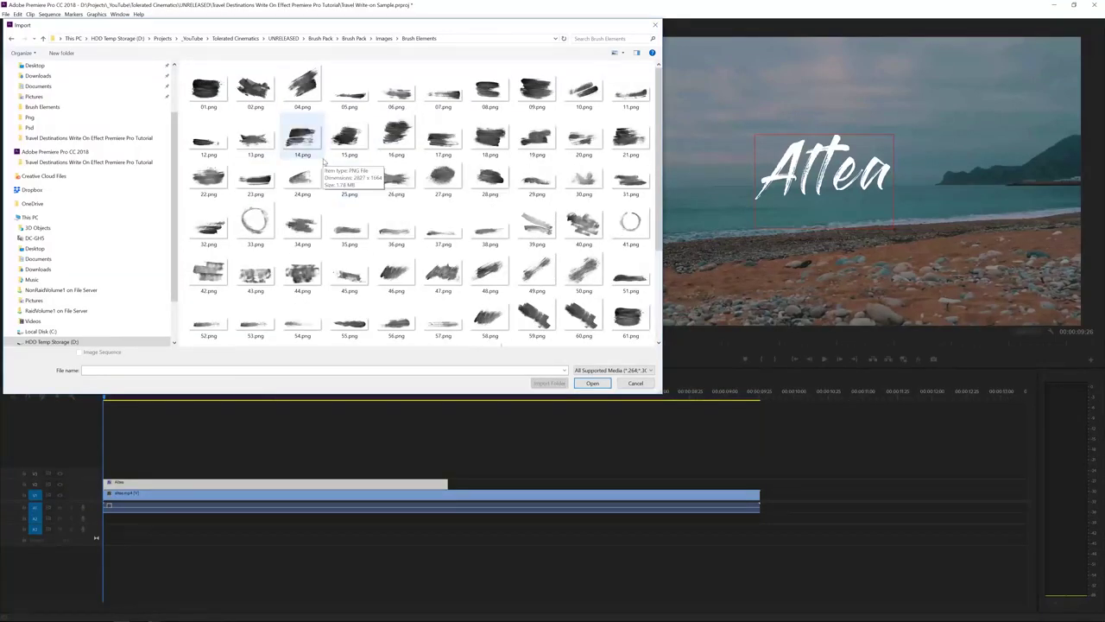
Import the brush element 77.png and place it on track V3 above the title at the sequence start.
scroll(346, 142, down, 3)
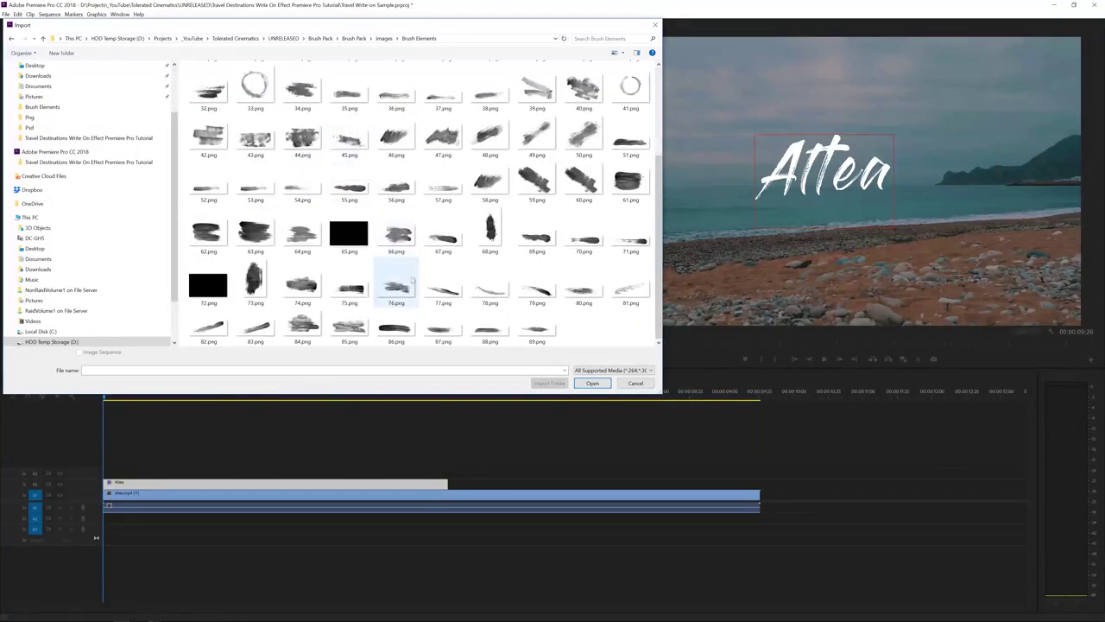
click(455, 292)
click(596, 383)
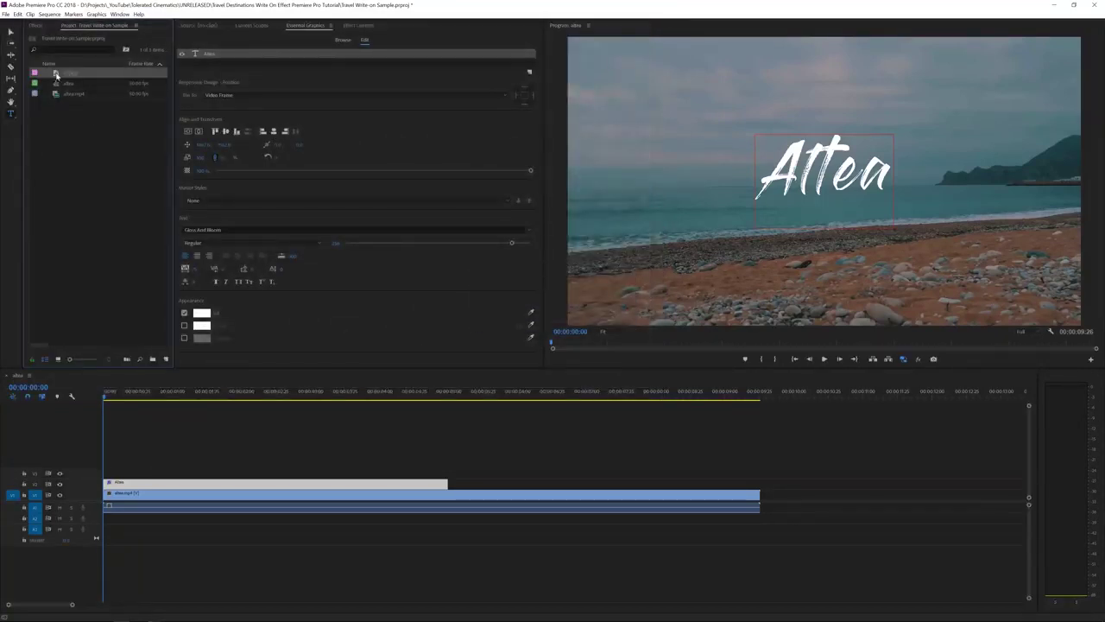
drag(223, 305, 106, 473)
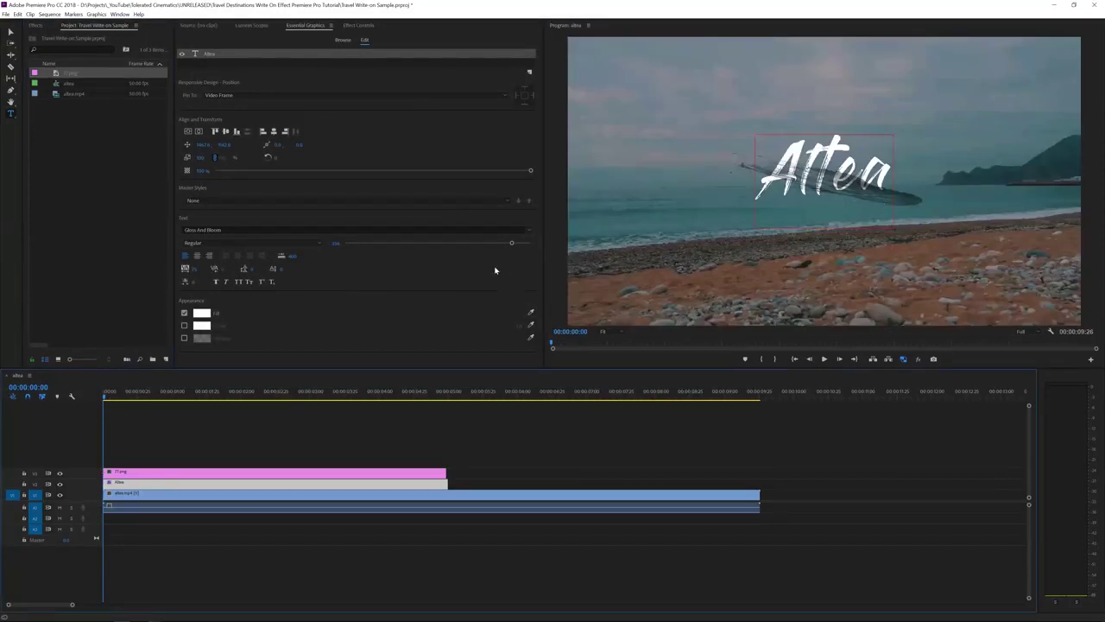
Find the Tint effect and apply it to the 77.png clip.
click(36, 25)
click(62, 36)
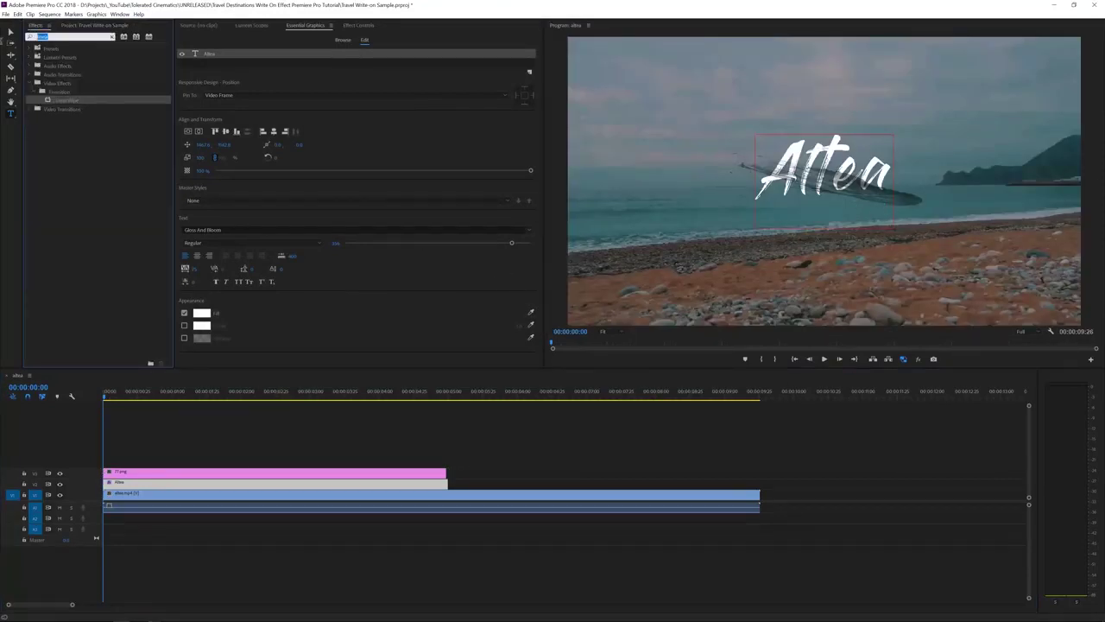
text(tint)
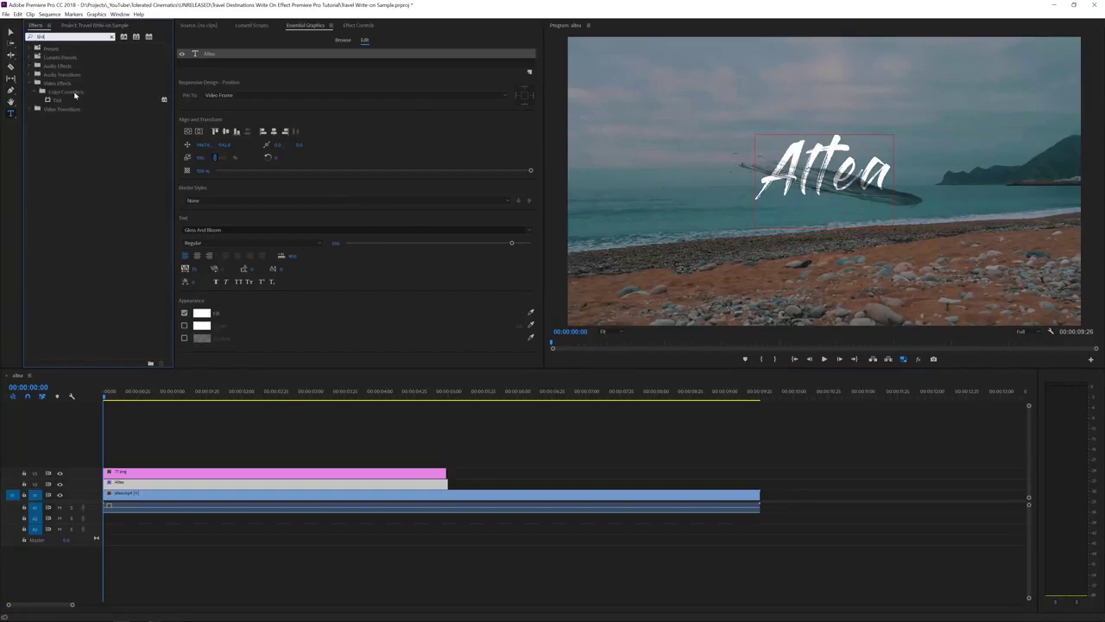
click(57, 101)
drag(173, 398, 179, 473)
Set the brush stroke's Tint effect to map black to white.
click(359, 25)
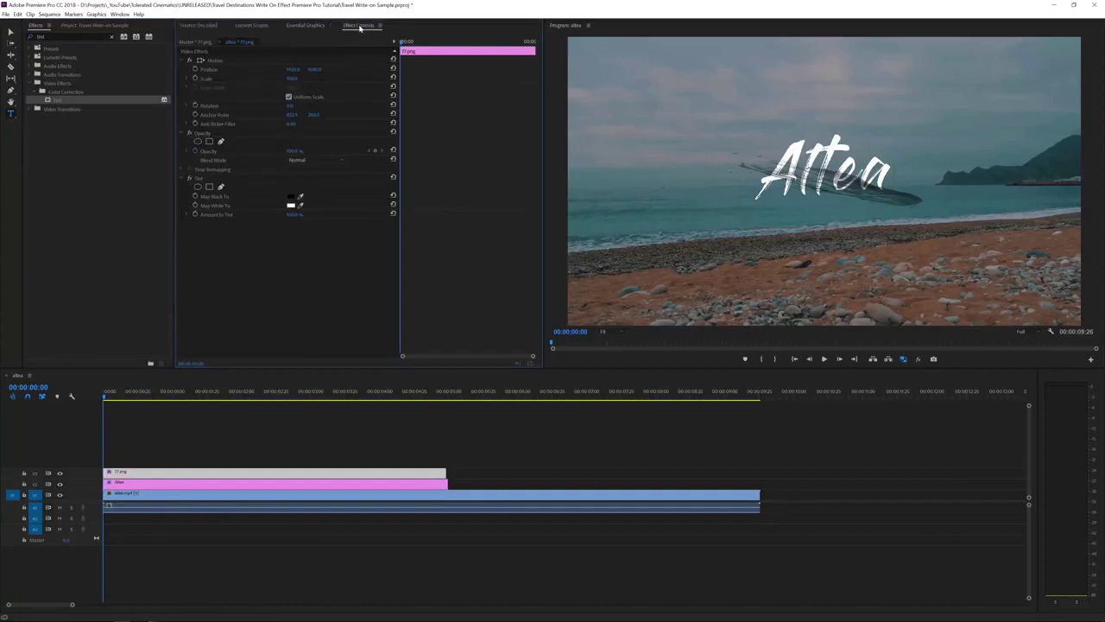
click(291, 204)
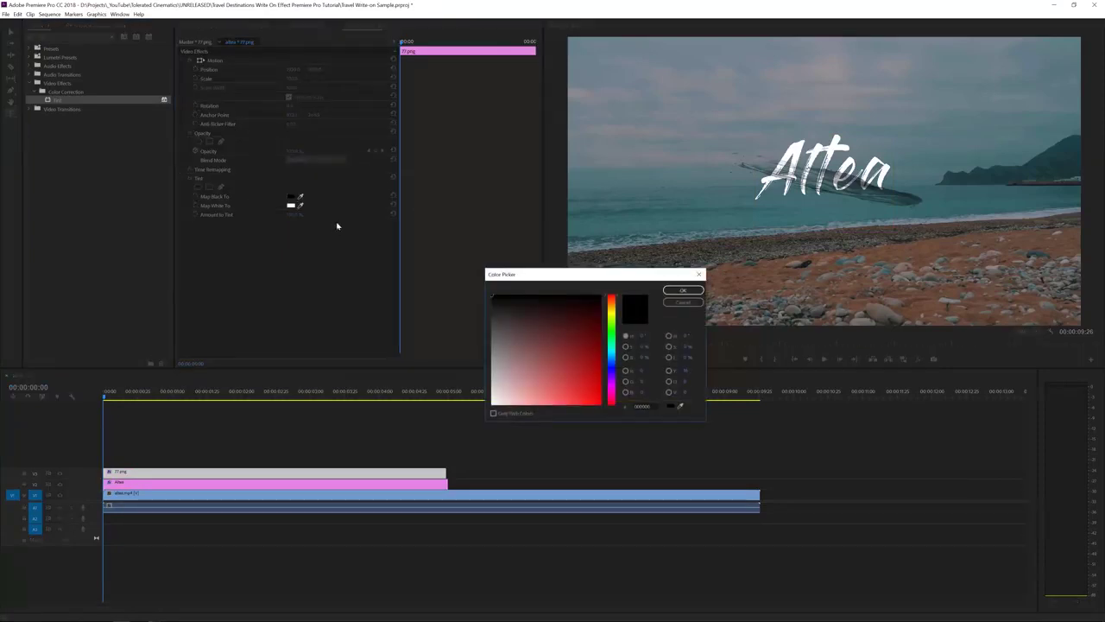
click(682, 289)
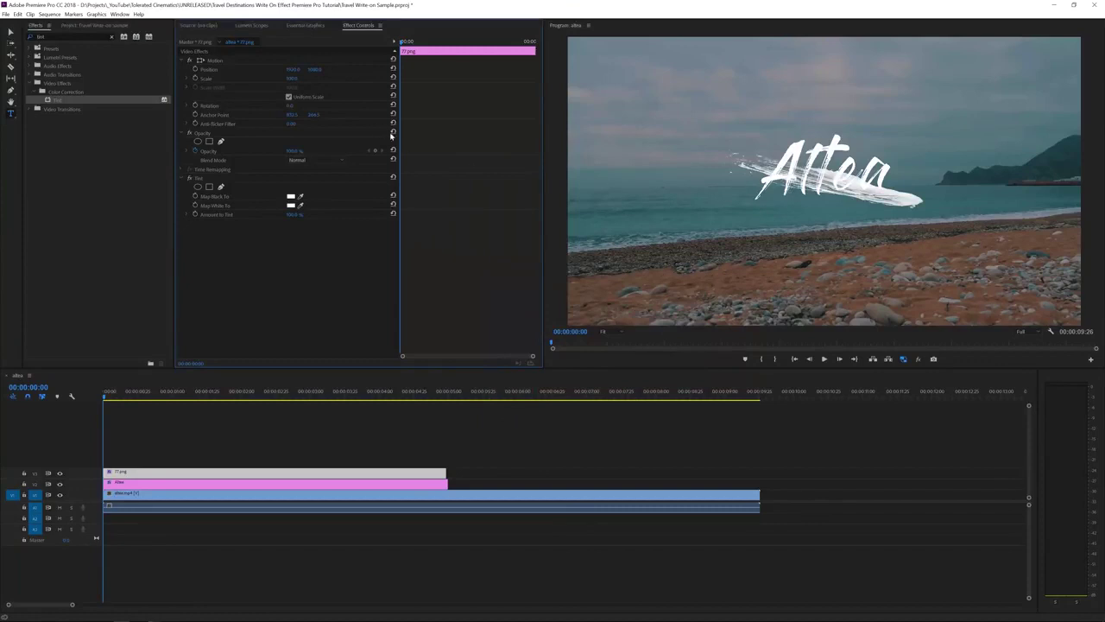
Rotate the brush stroke into an underline beneath the title and flatten its height with Uniform Scale turned off.
drag(290, 107, 363, 107)
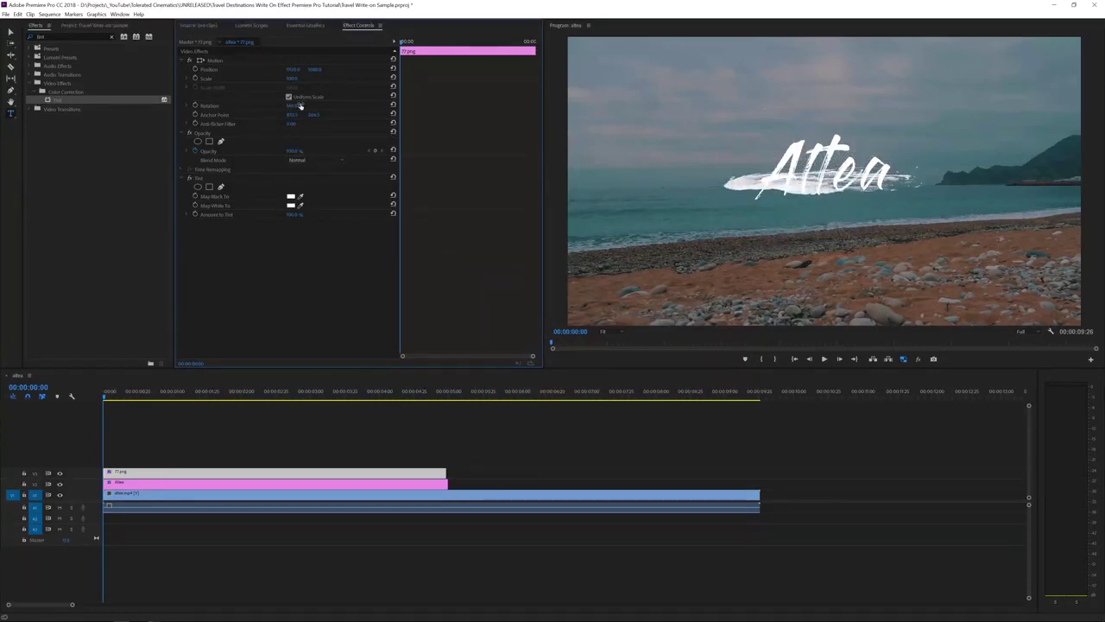
drag(293, 70, 409, 70)
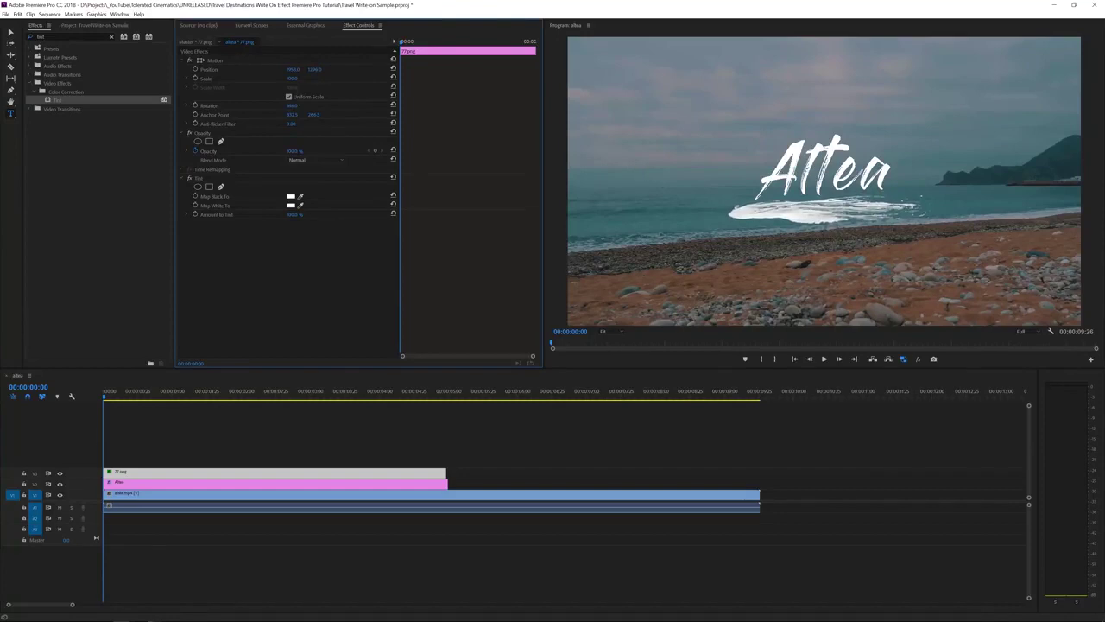
click(290, 98)
mouse_move(292, 79)
mouse_down()
mouse_move(250, 78)
mouse_move(295, 105)
mouse_up()
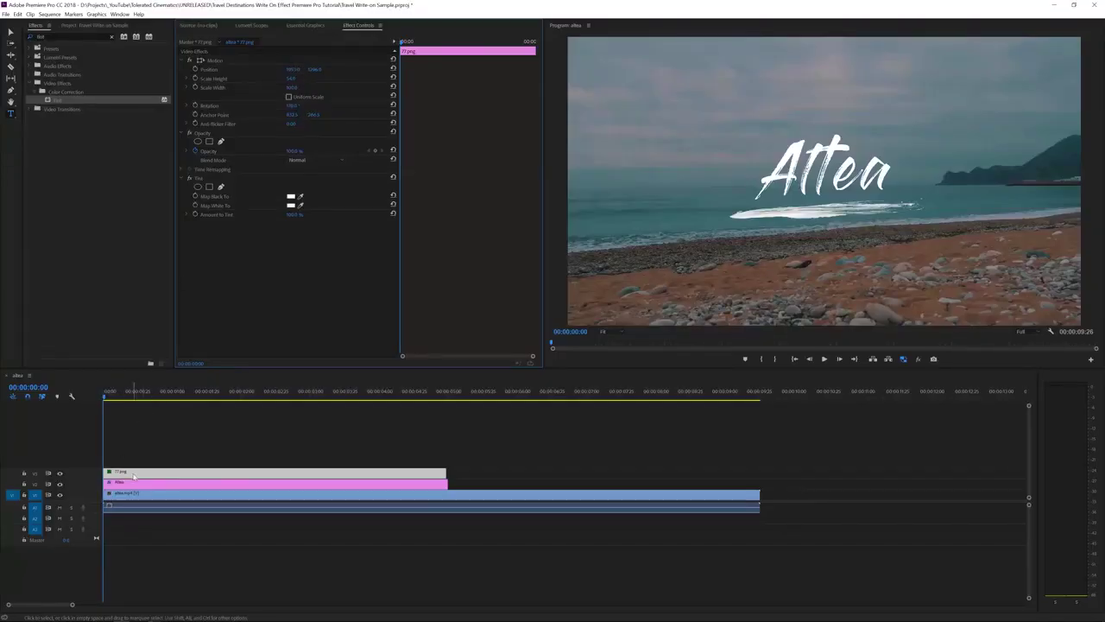
Extend the 77.png and Altea title clips to the end of the altea.mp4 clip.
drag(308, 450, 269, 486)
drag(447, 477, 760, 474)
click(760, 465)
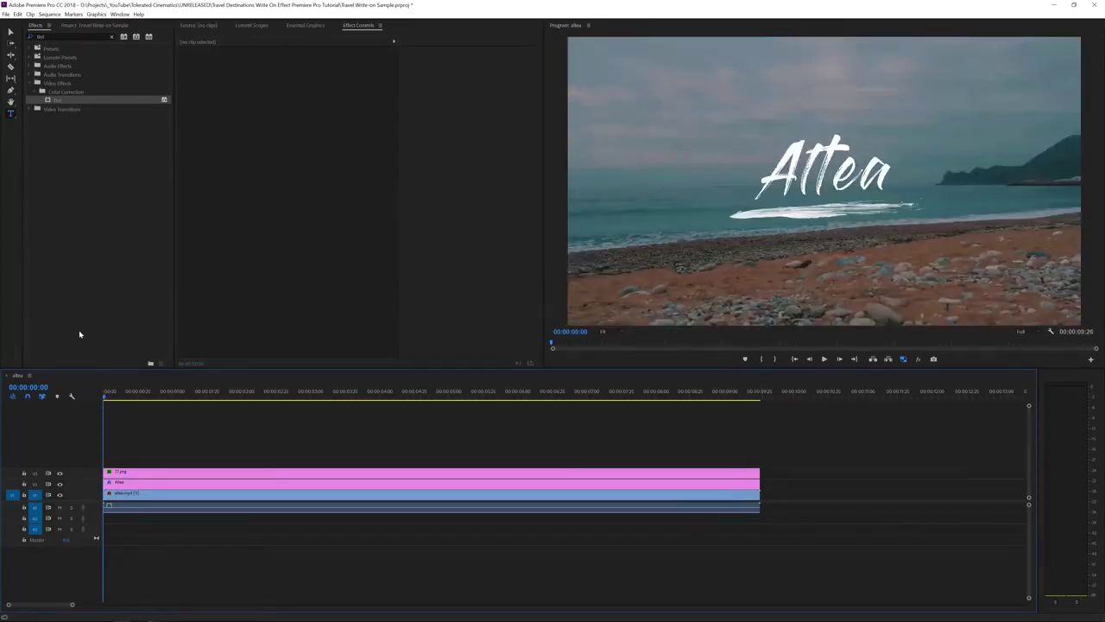
Apply the Write-on effect to the Altea title clip and collapse the title's text properties.
click(55, 36)
text(write)
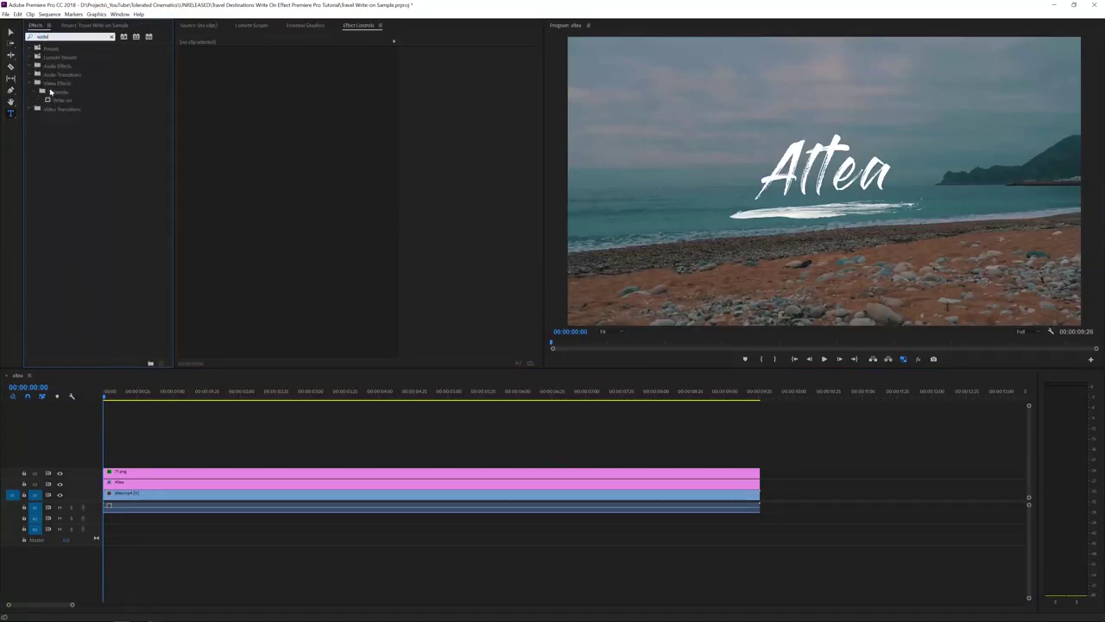
drag(61, 102, 119, 484)
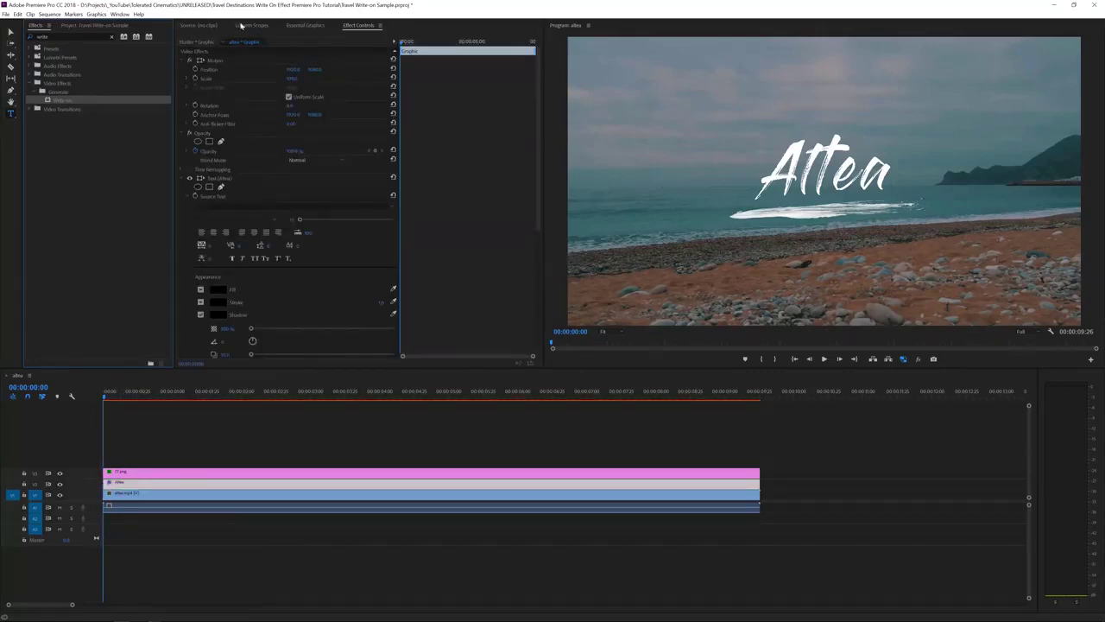
click(182, 179)
click(221, 188)
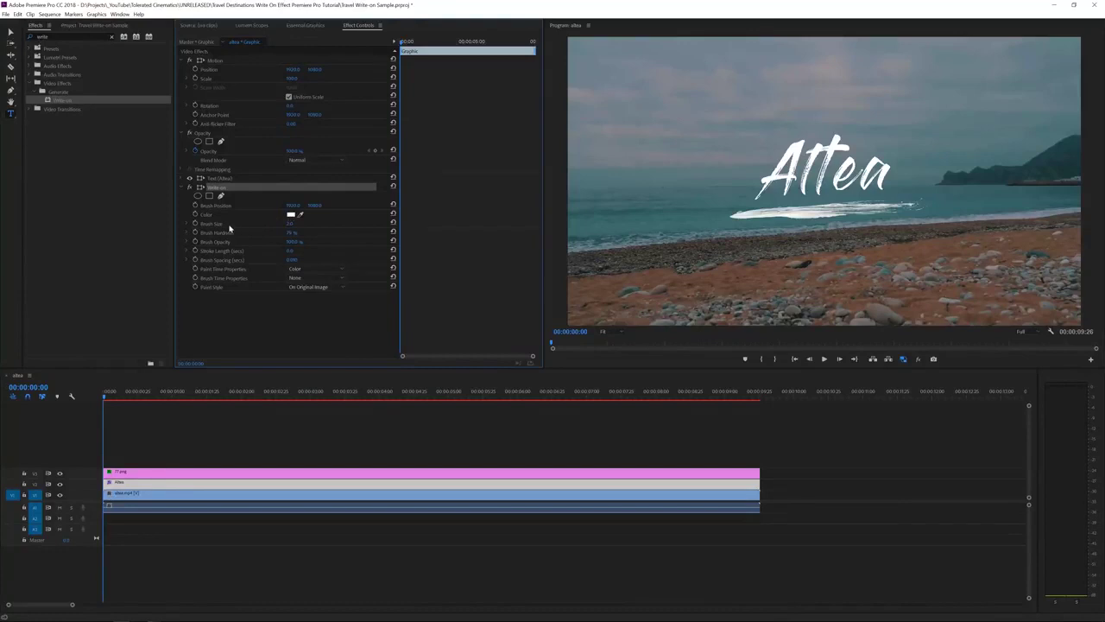
Set the Write-on brush size to 35 and its color to red (FF0000).
click(290, 224)
text(35)
key(Return)
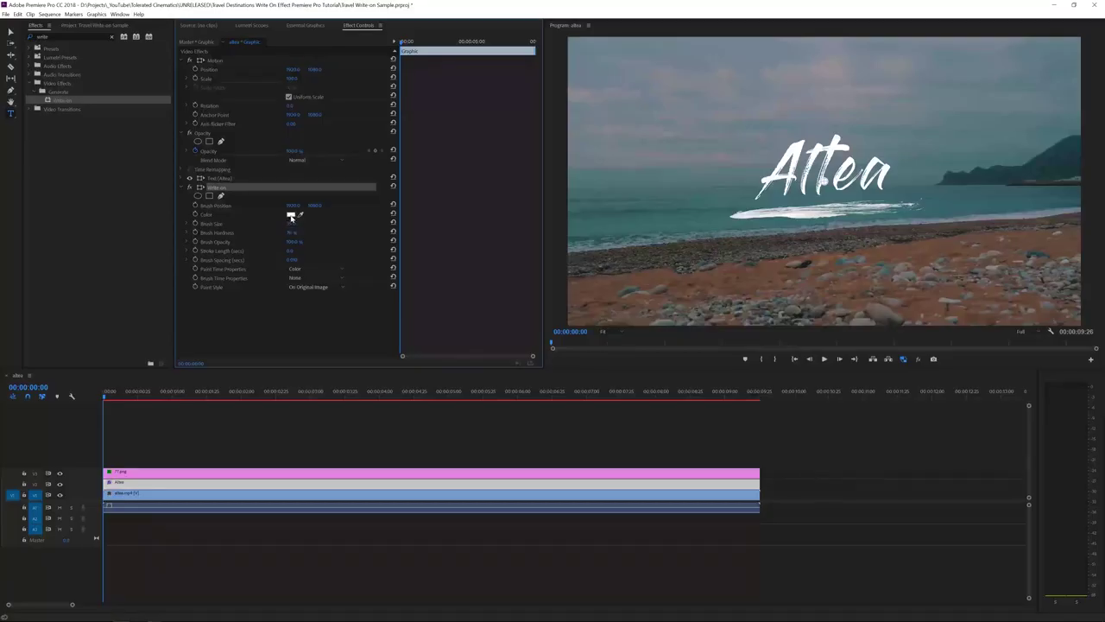
click(291, 215)
drag(596, 403, 615, 421)
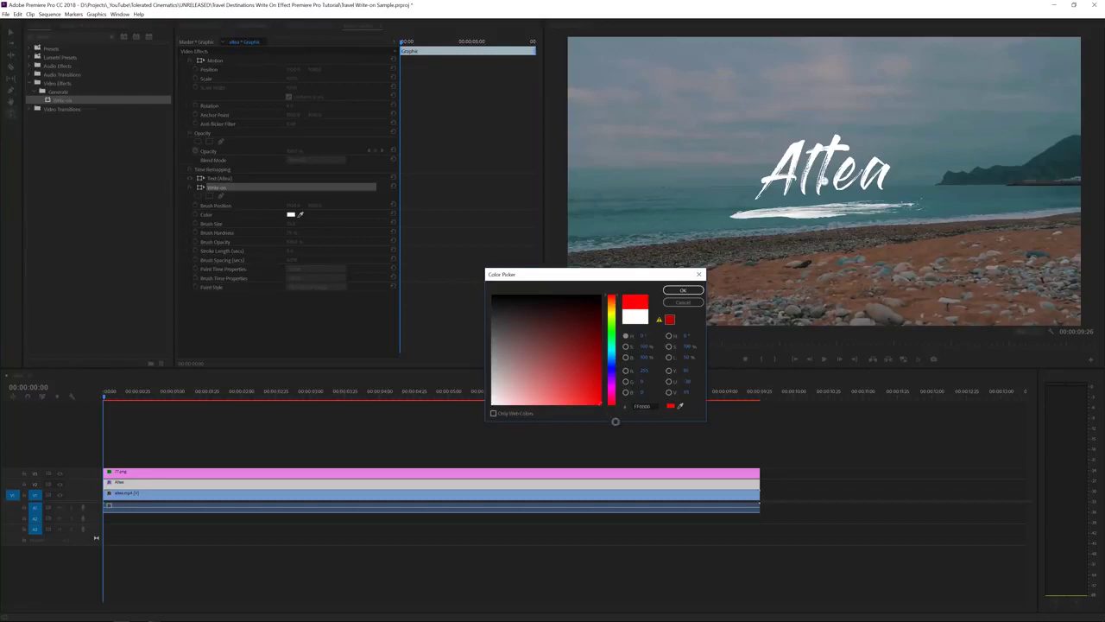
click(683, 293)
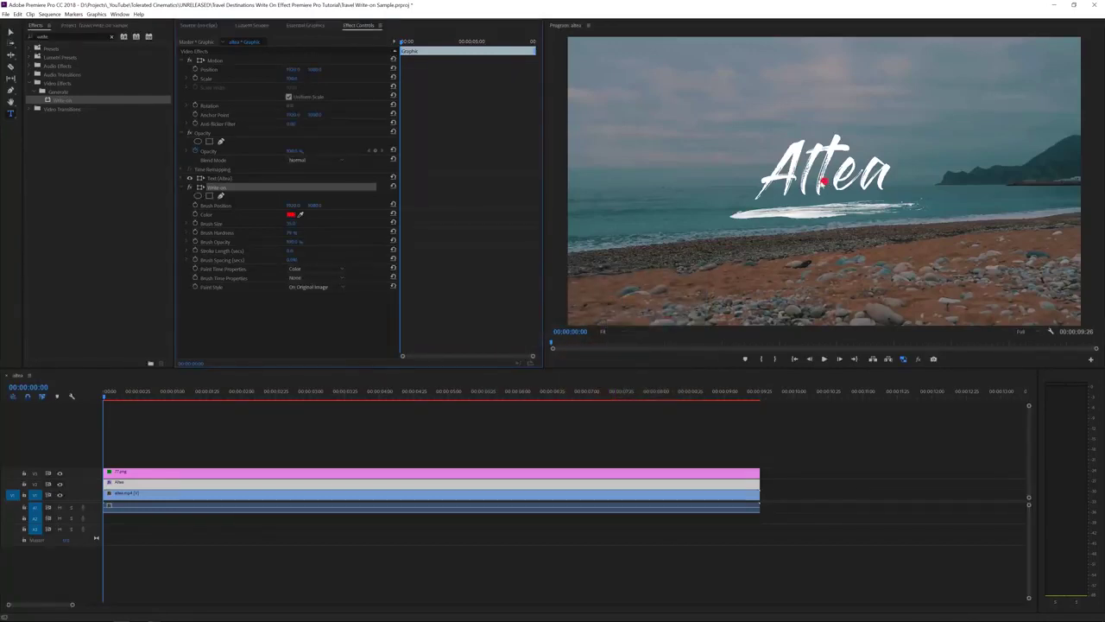
Set the Write-on brush hardness to 100%.
click(291, 224)
click(291, 233)
text(100)
key(Return)
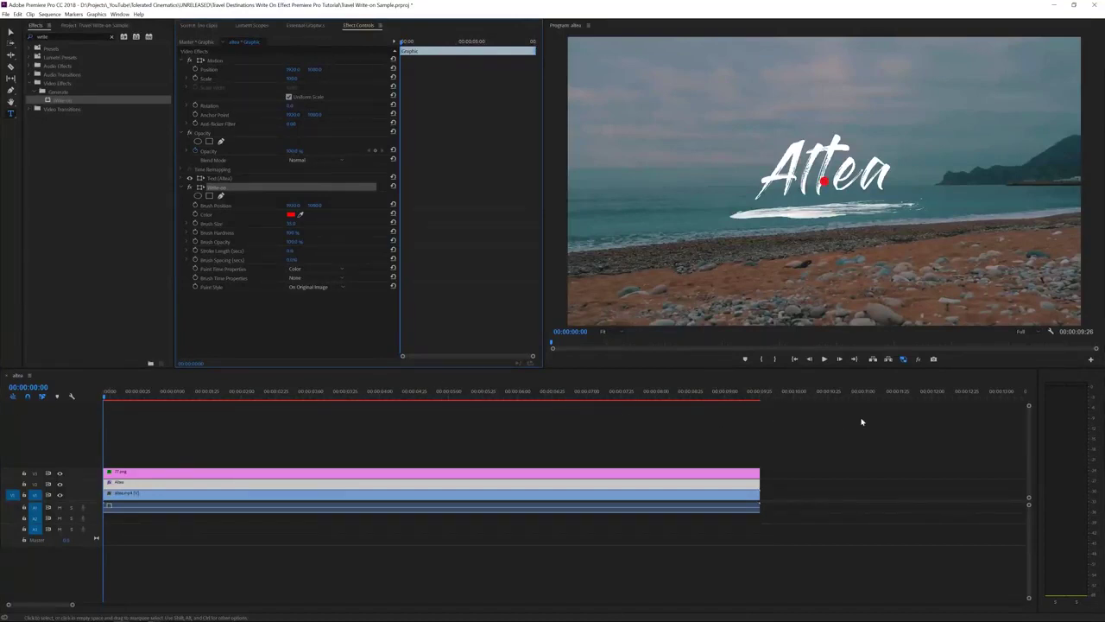
Set the Write-on stroke length to 100 seconds and enlarge the program preview to 150% around the Altea title.
click(290, 250)
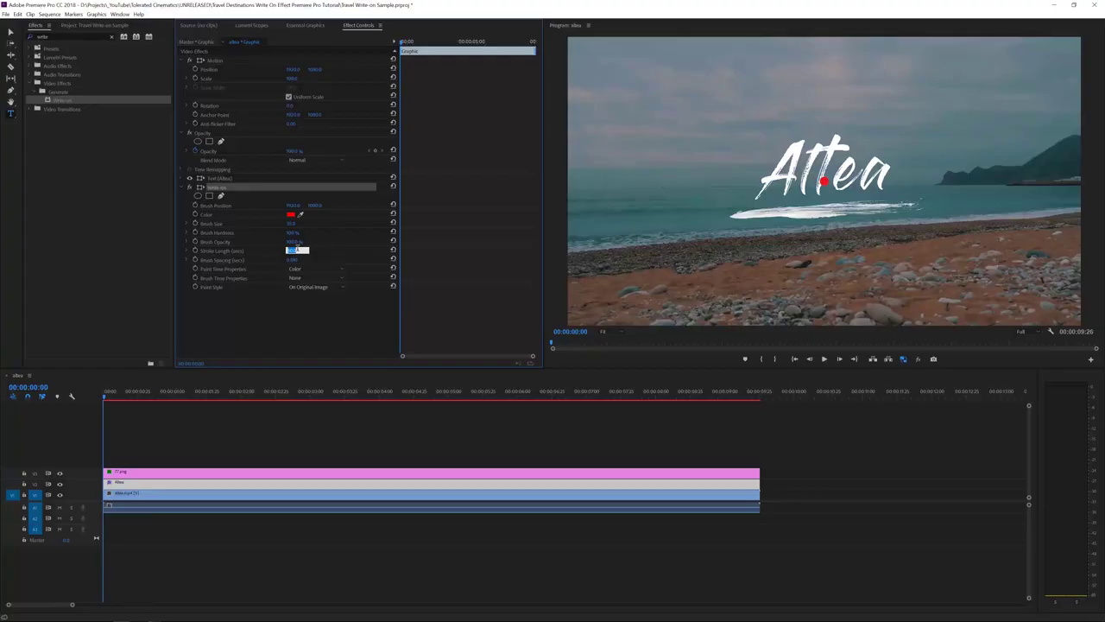
key(Return)
click(604, 332)
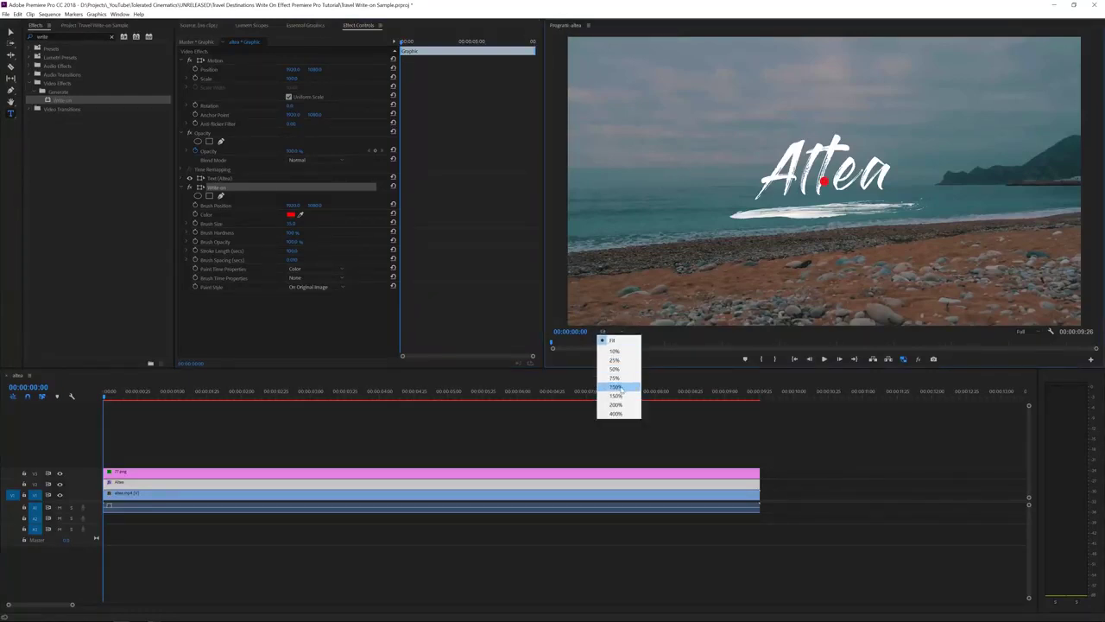
click(618, 396)
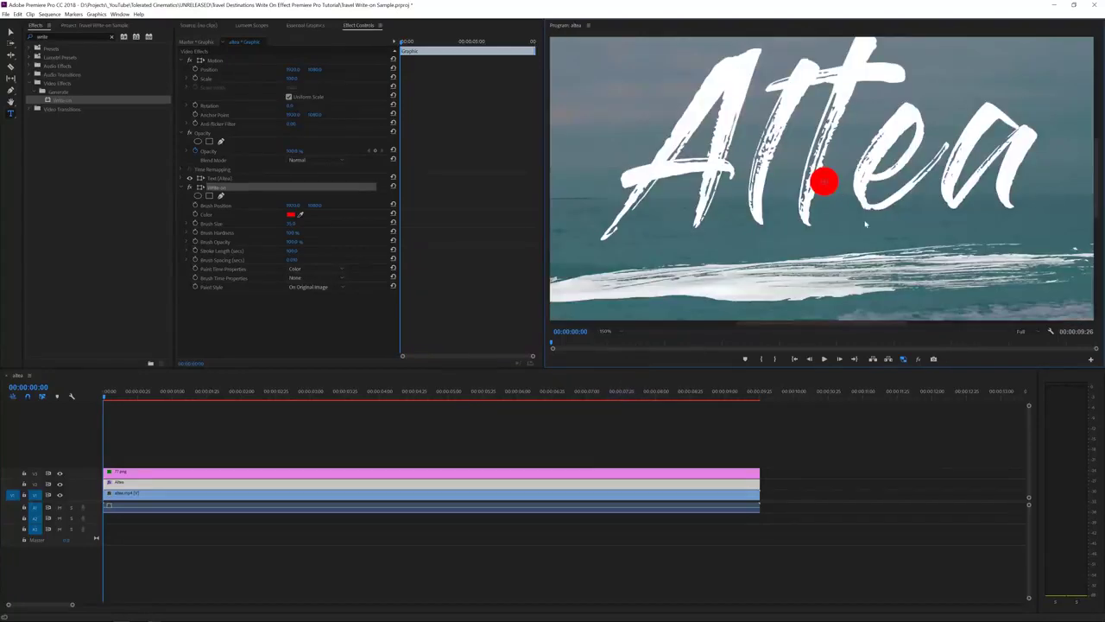
drag(1098, 193, 1097, 184)
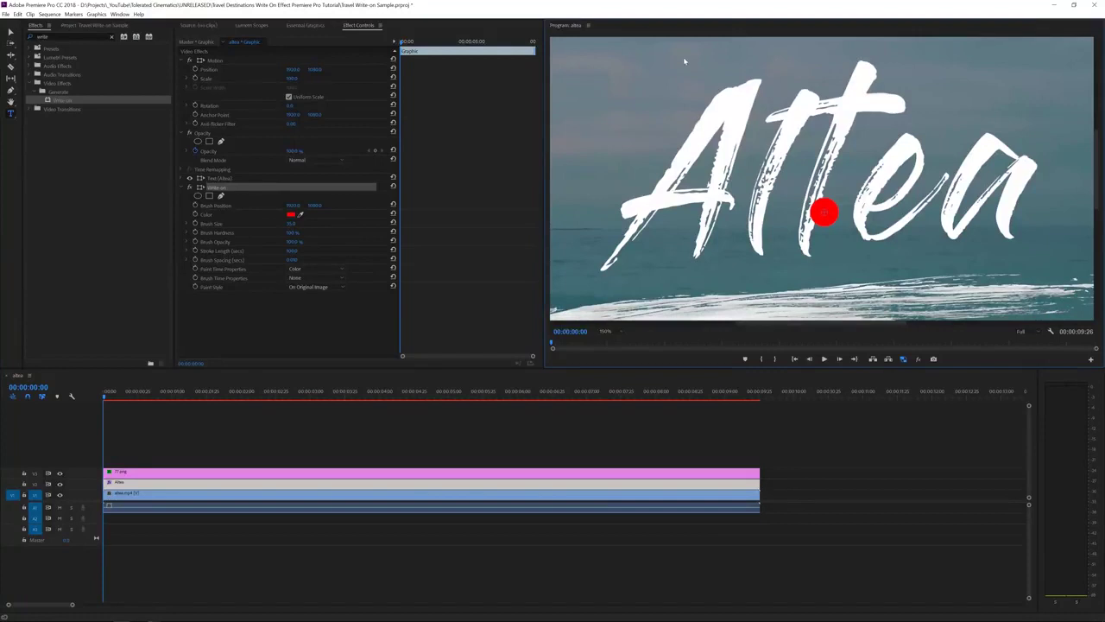
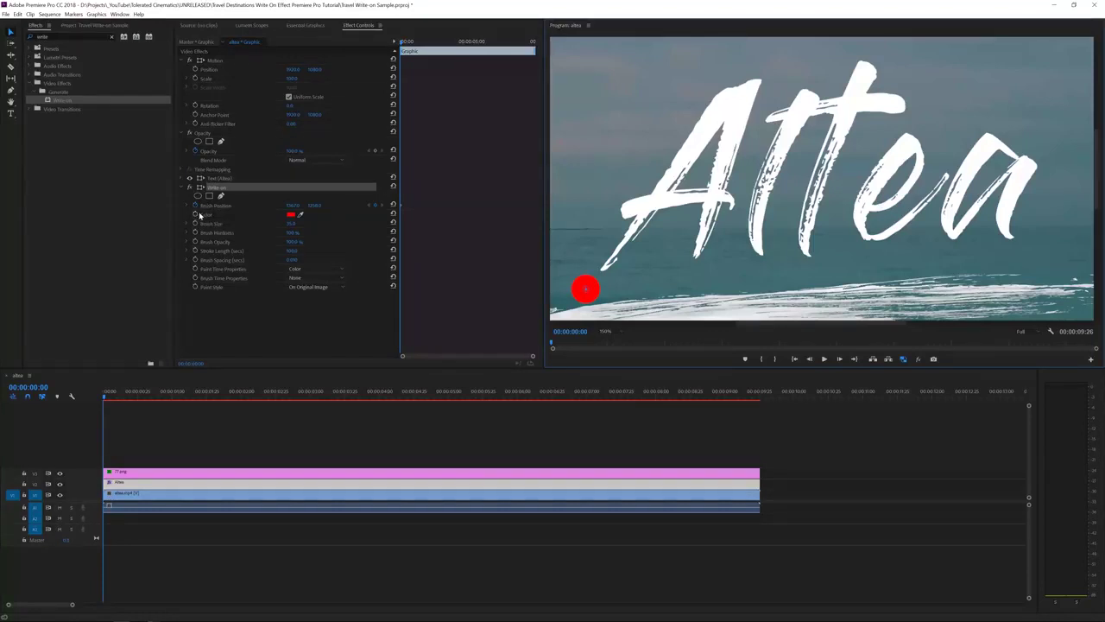
Switch to the browser, open toleratedcinematics.com and search its products for "new year".
text(toleratedcin)
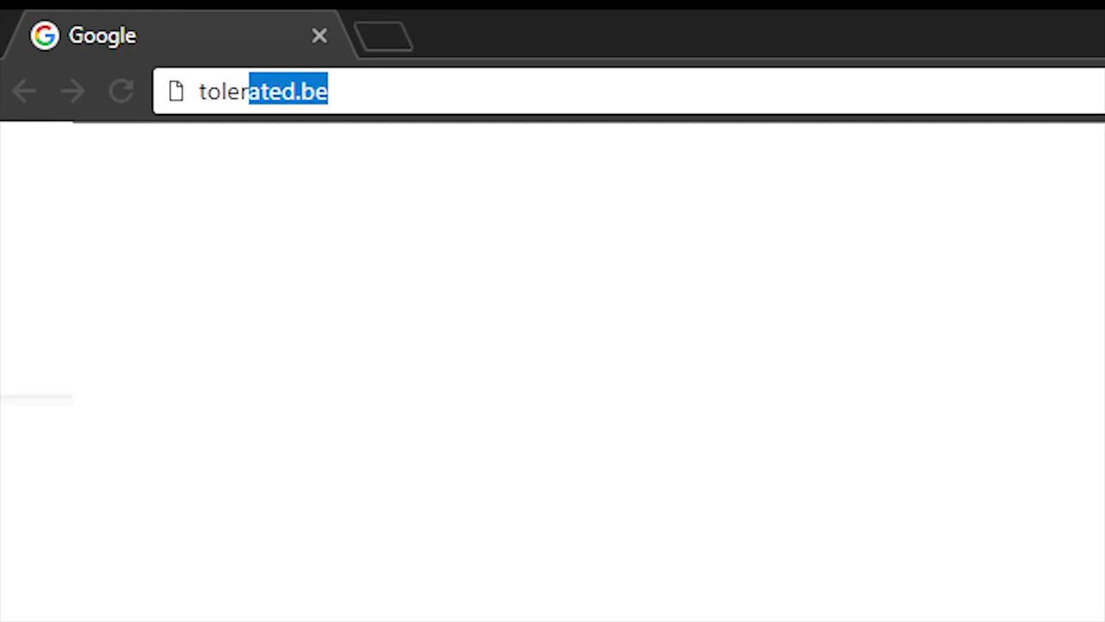
text(ematics.com)
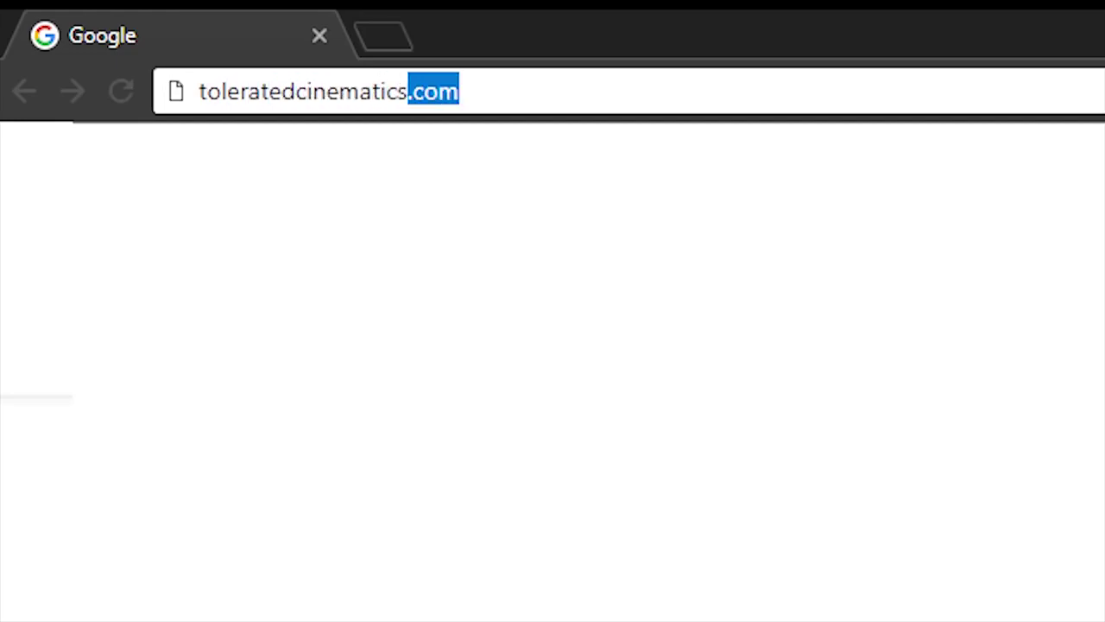
key(Return)
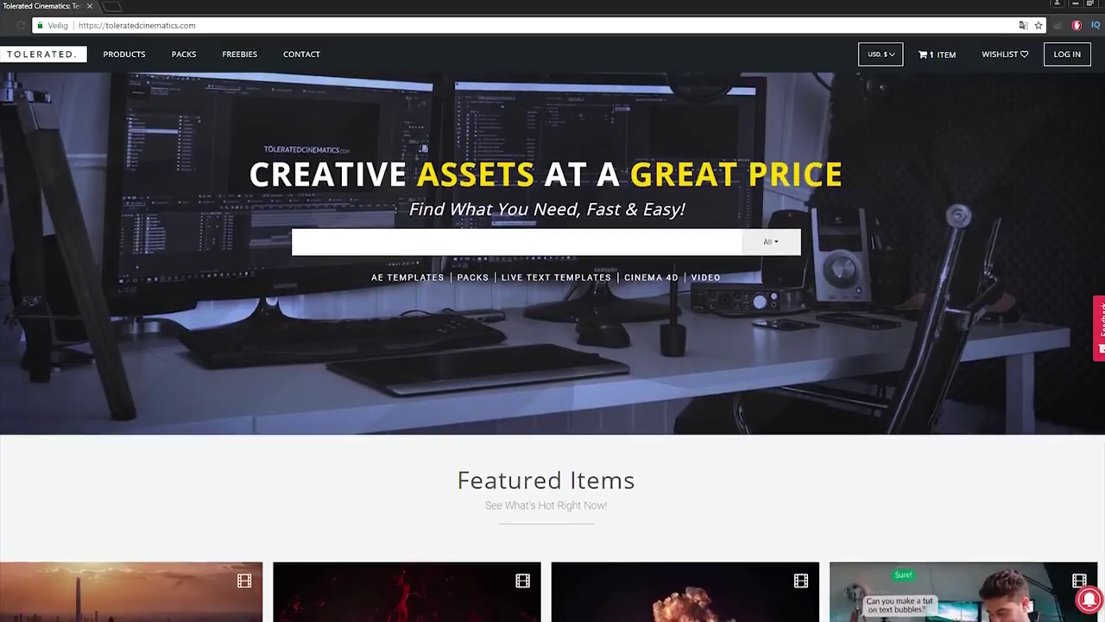
scroll(553, 346, down, 1)
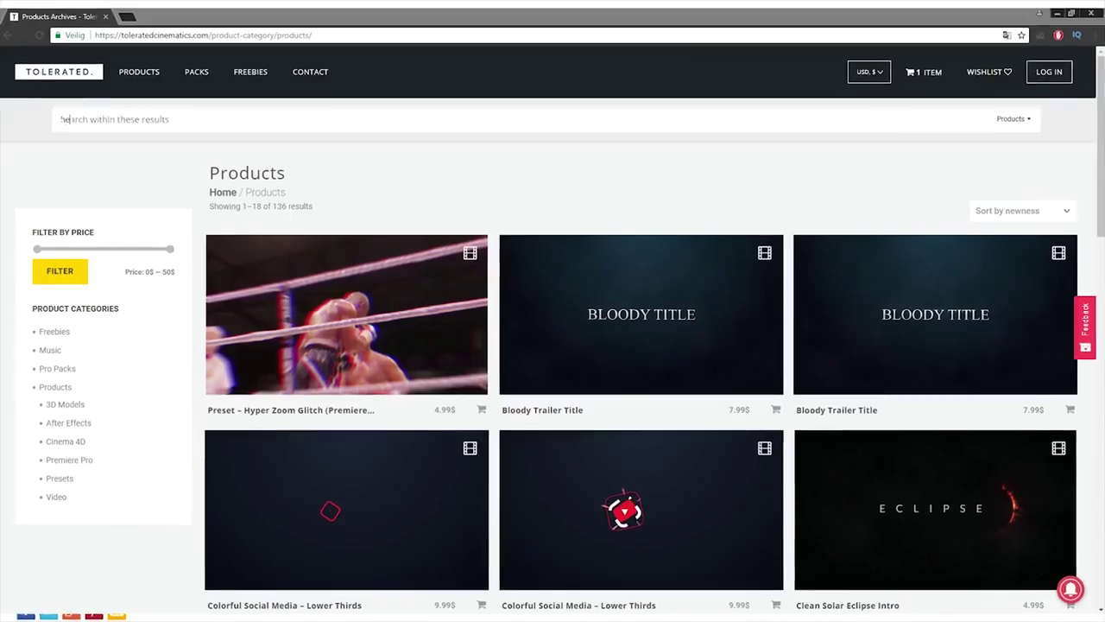
text(new year)
key(Return)
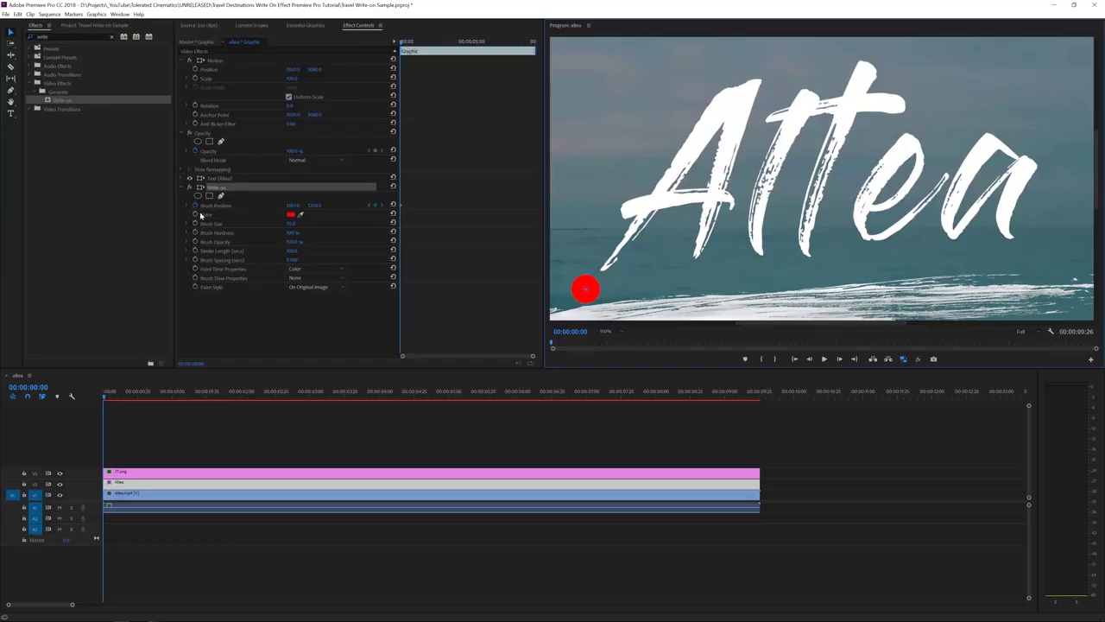
Keyframe the Write-on brush position at the top of the A's left stroke at 00:00:00:05.
key(shift+Right)
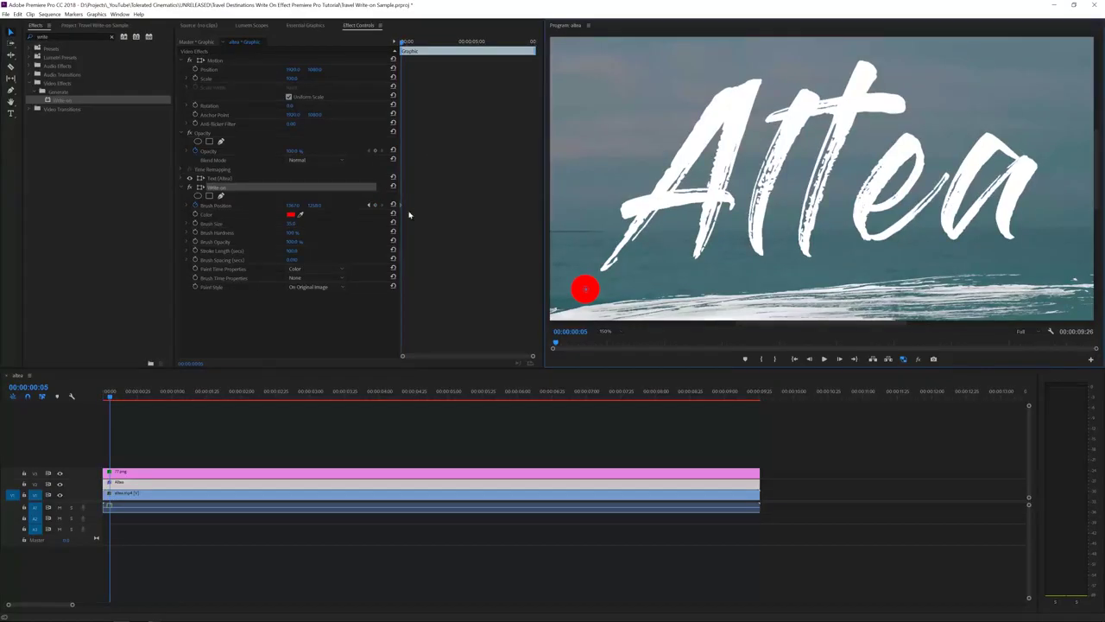
drag(532, 356, 475, 361)
key(shift+Left)
key(shift+Right)
key(shift+Left)
key(shift+Right)
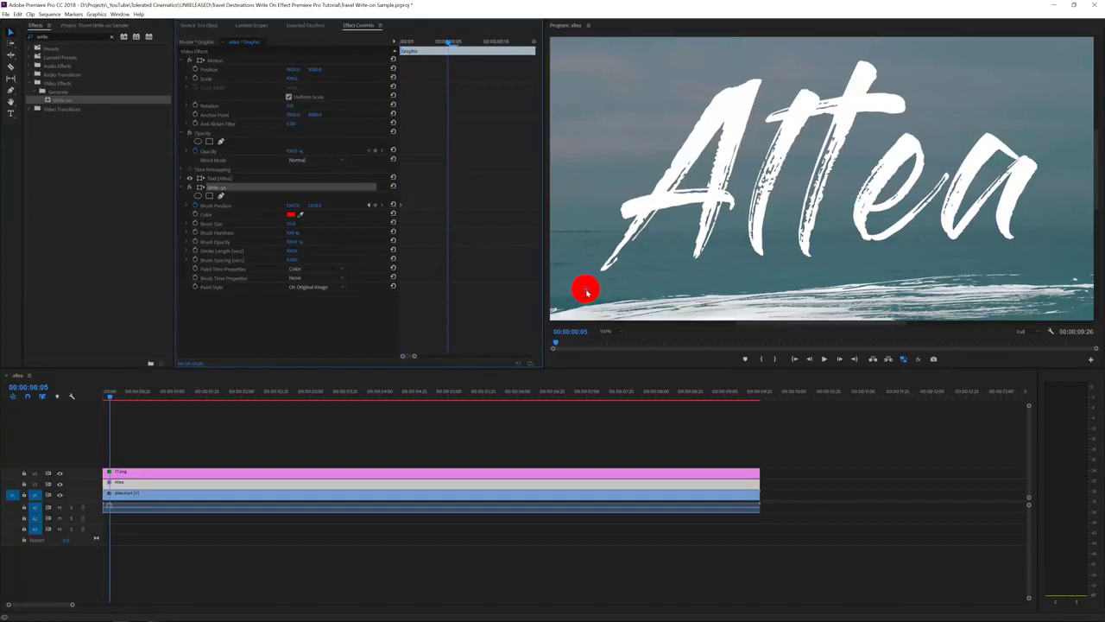
drag(585, 293, 603, 277)
drag(726, 107, 760, 62)
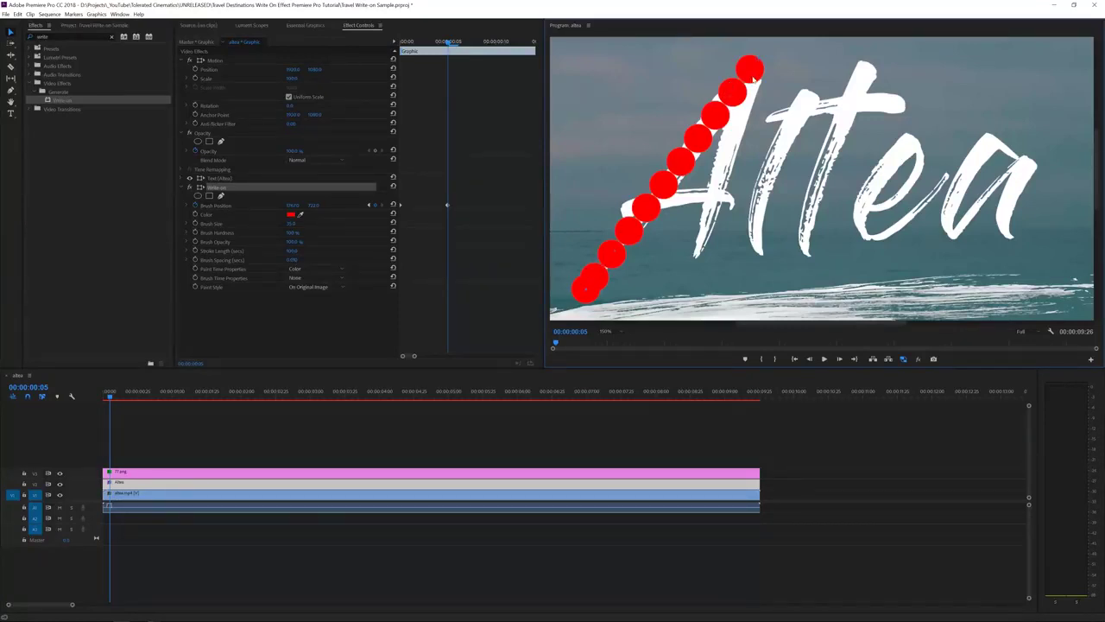
Set the Write-on brush spacing to 0.001 seconds and reselect the effect to show its brush point.
click(296, 259)
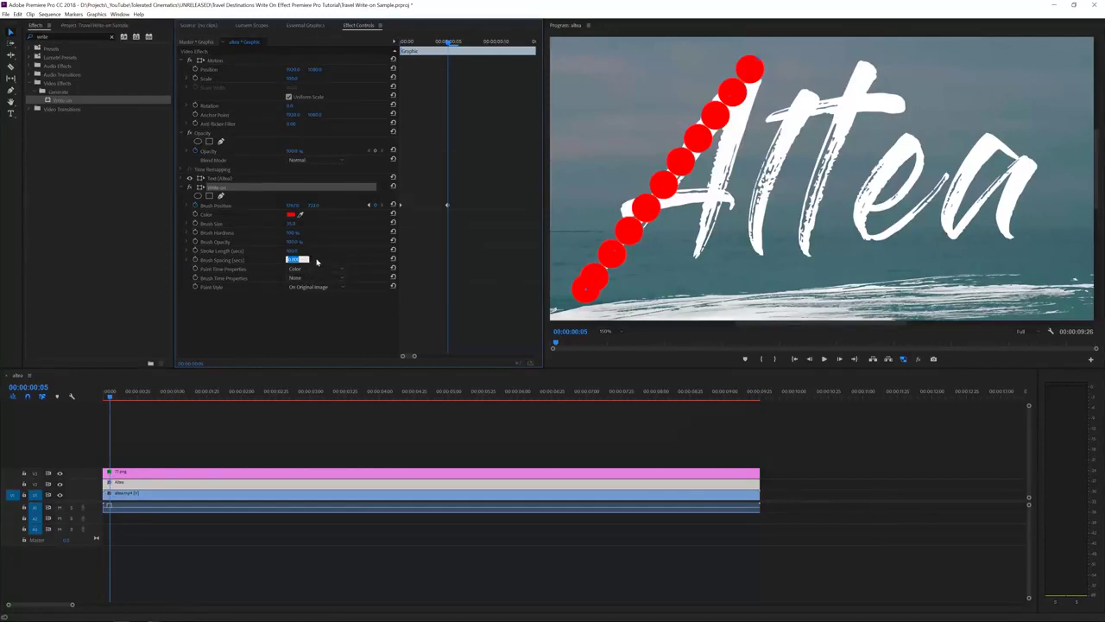
text(0.001)
key(Return)
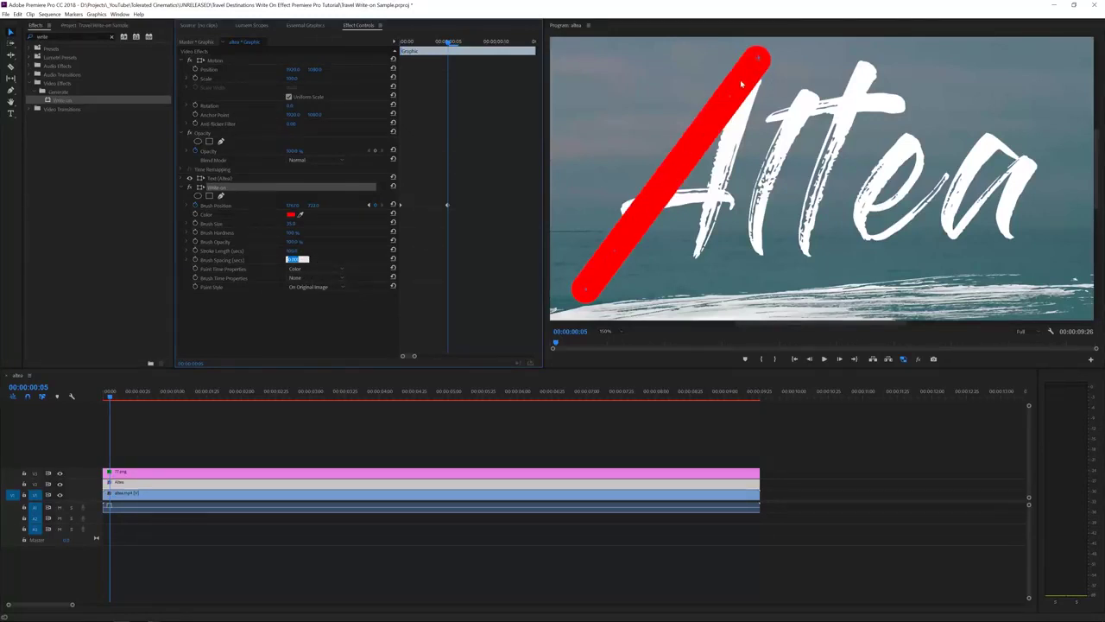
click(340, 264)
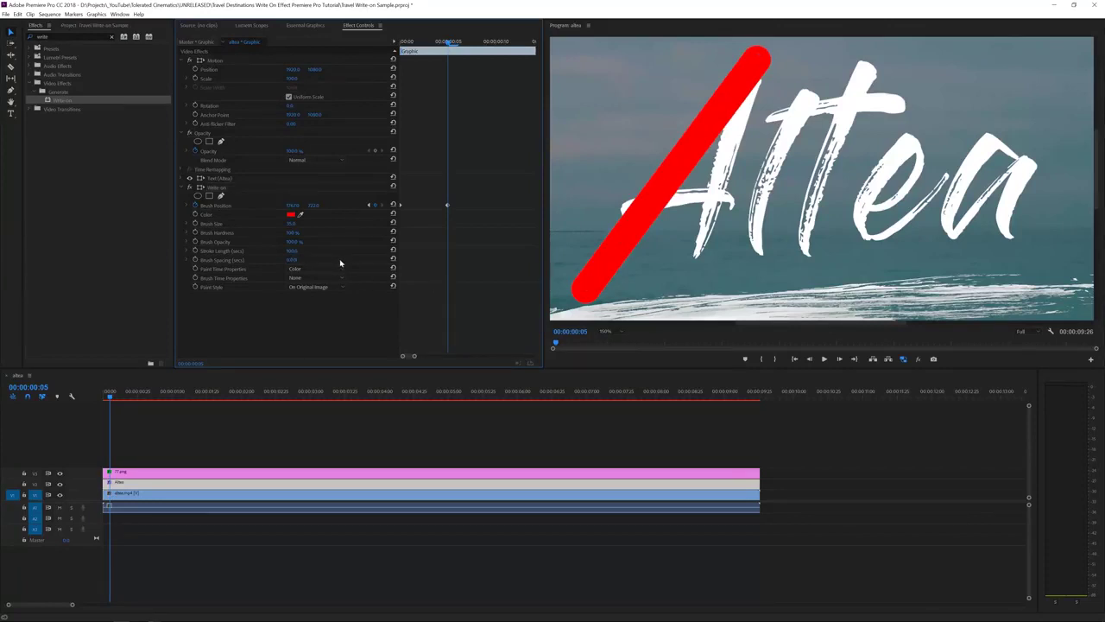
click(218, 188)
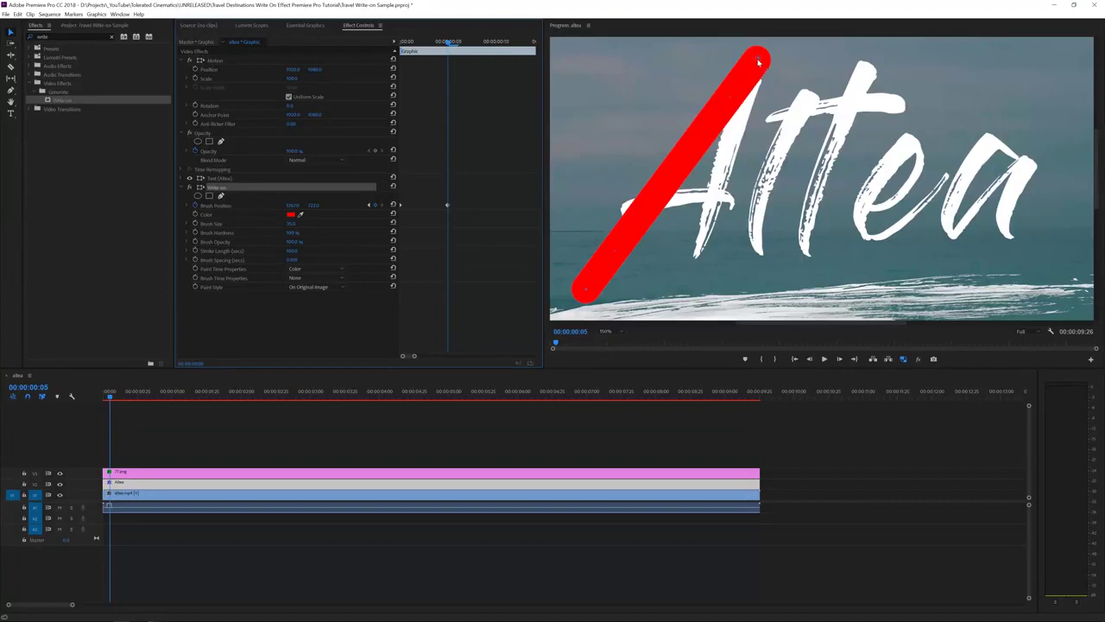
Add a brush position keyframe on the upper part of the A's right stroke and move it to about frame 7.
key(shift+Right)
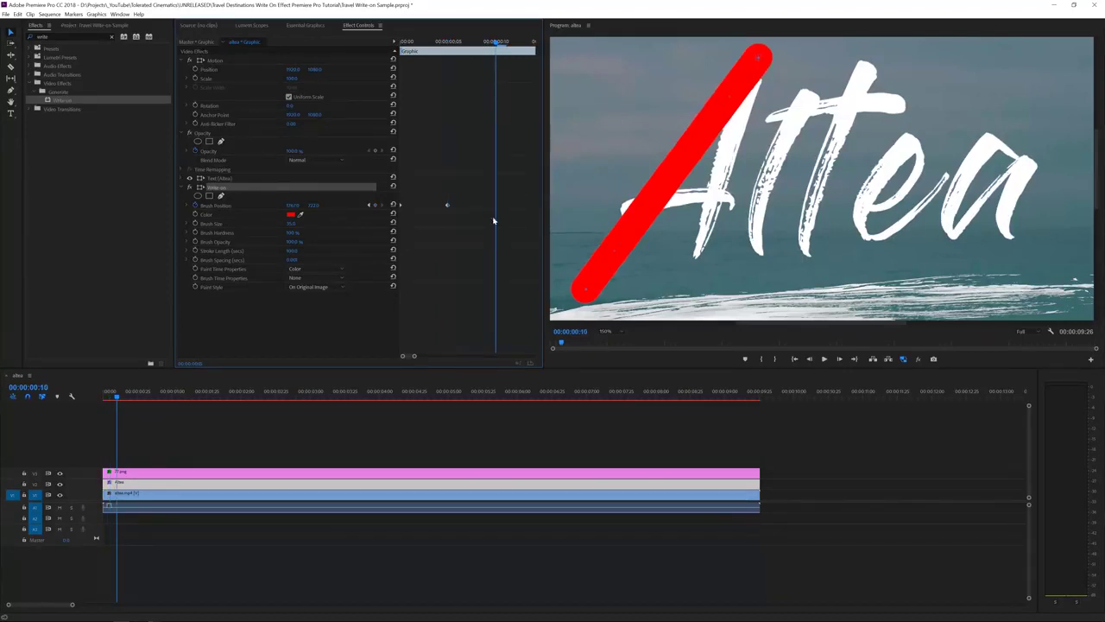
drag(759, 59, 693, 259)
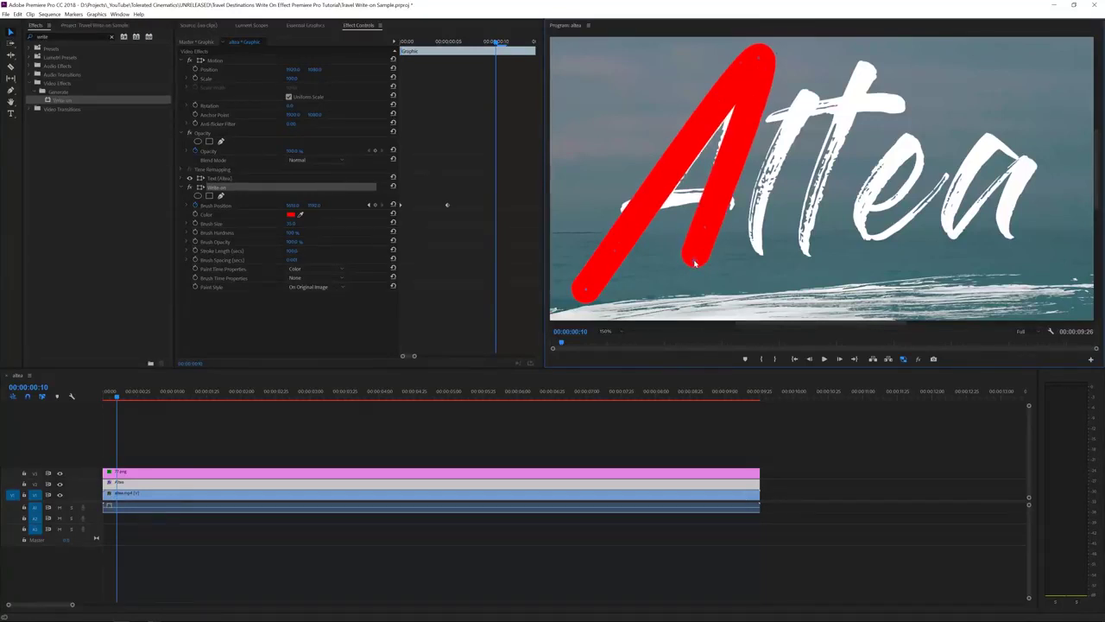
drag(694, 263, 705, 244)
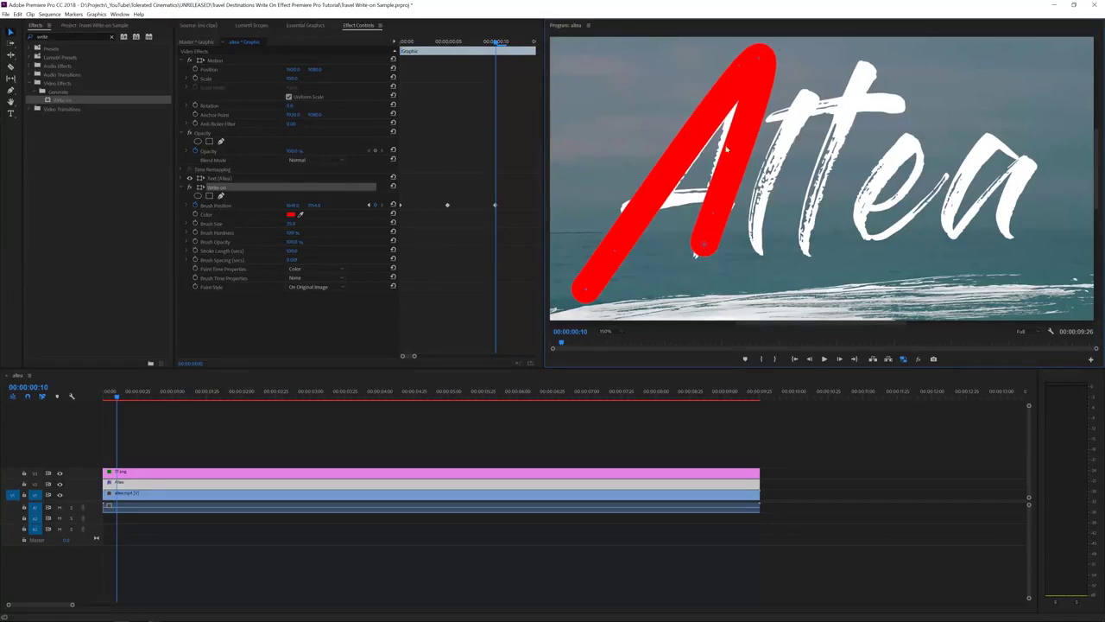
drag(730, 122, 736, 127)
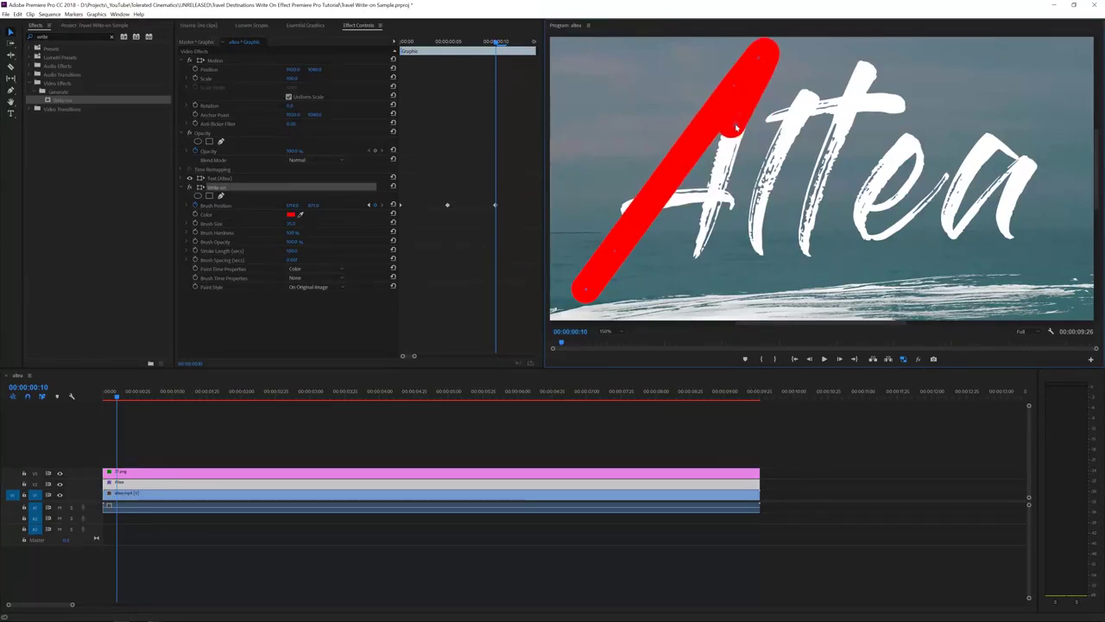
click(493, 206)
drag(493, 206, 466, 208)
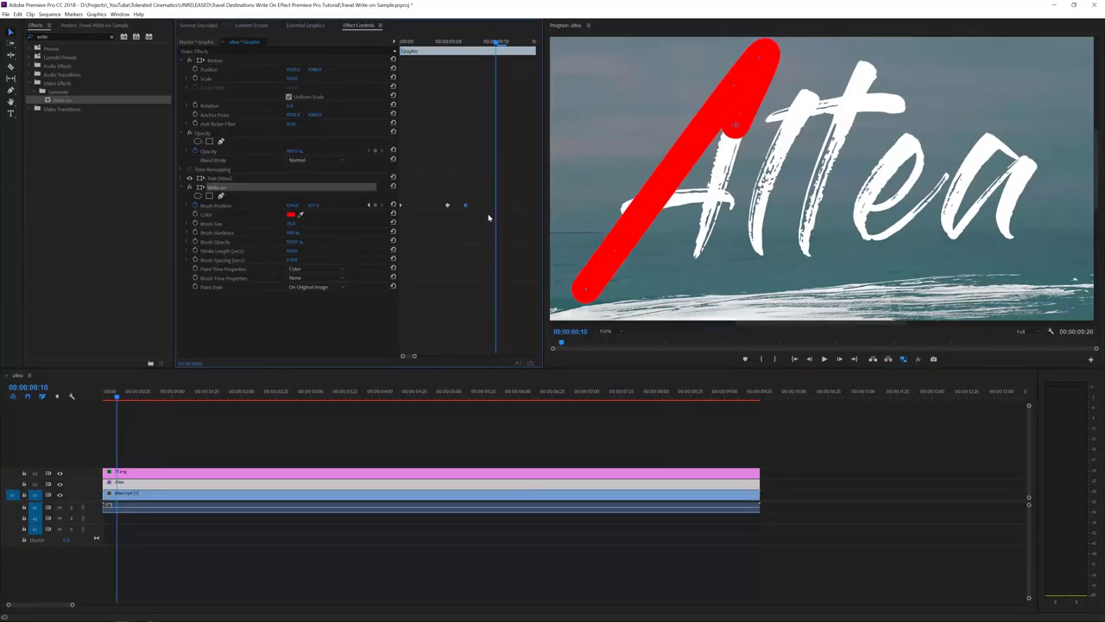
Finish tracing the A with brush position keyframes at frames 11, 14 and 19, ending at the crossbar's right end.
click(512, 43)
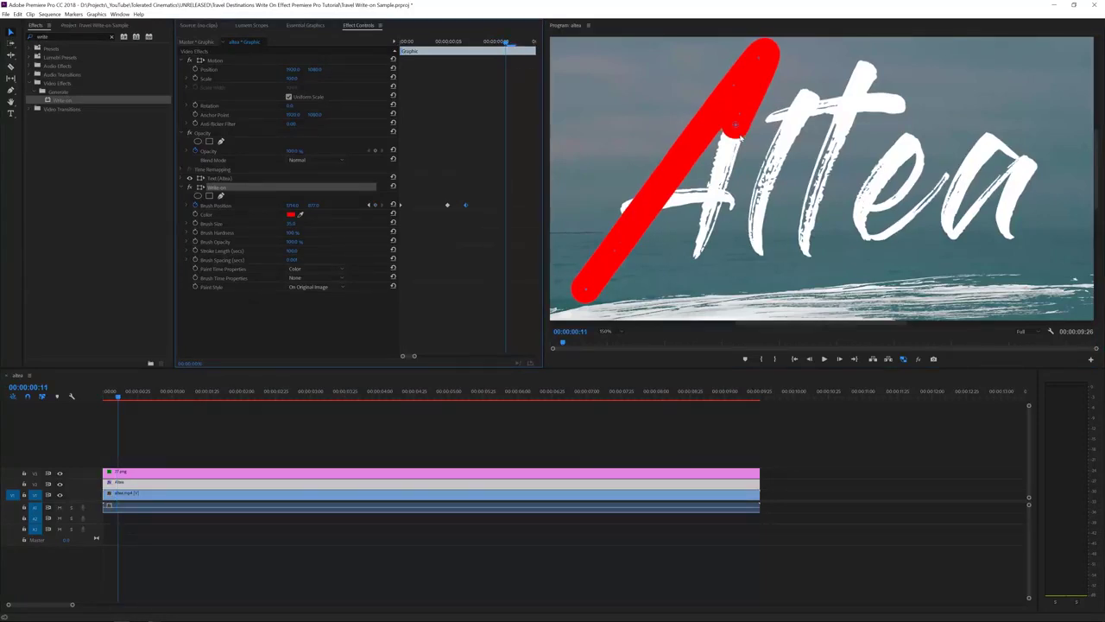
drag(736, 127, 692, 268)
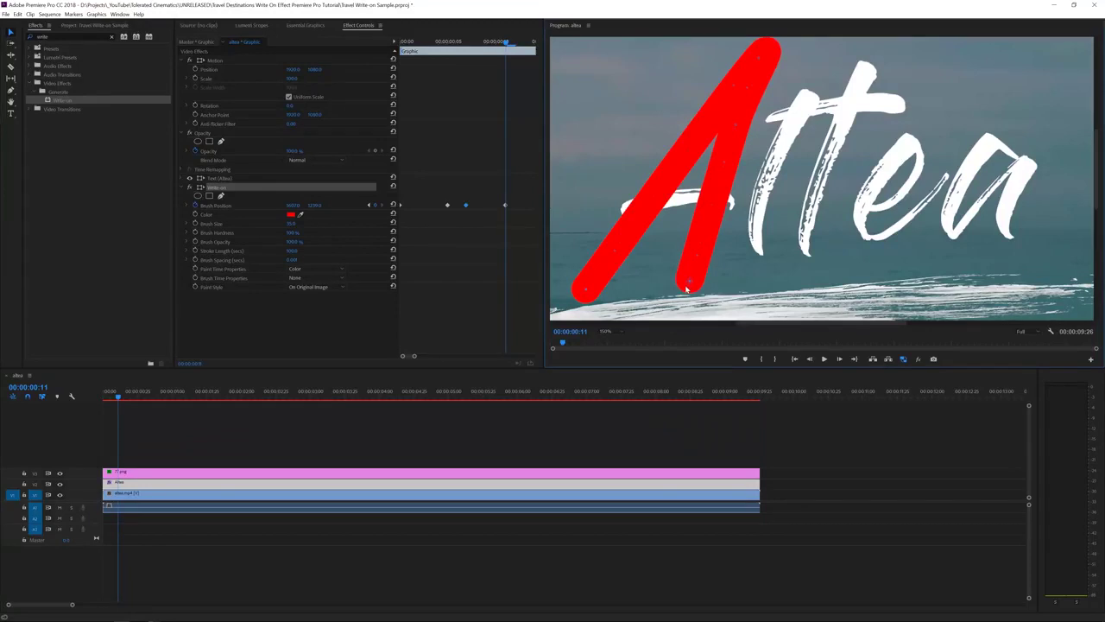
key(Right)
key(Right)
key(Right)
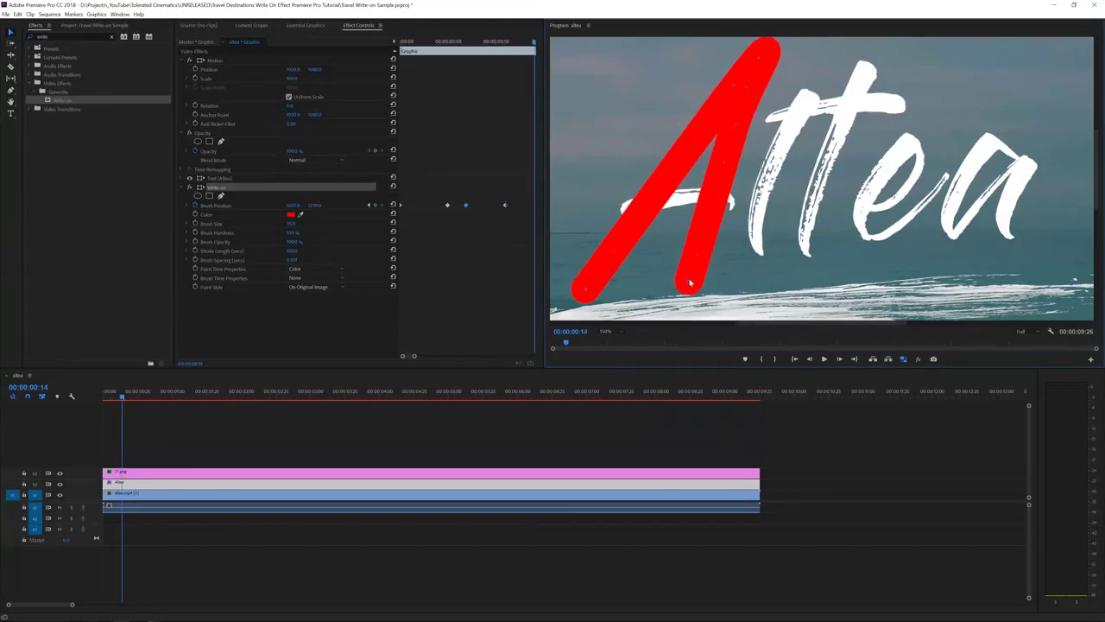
click(577, 214)
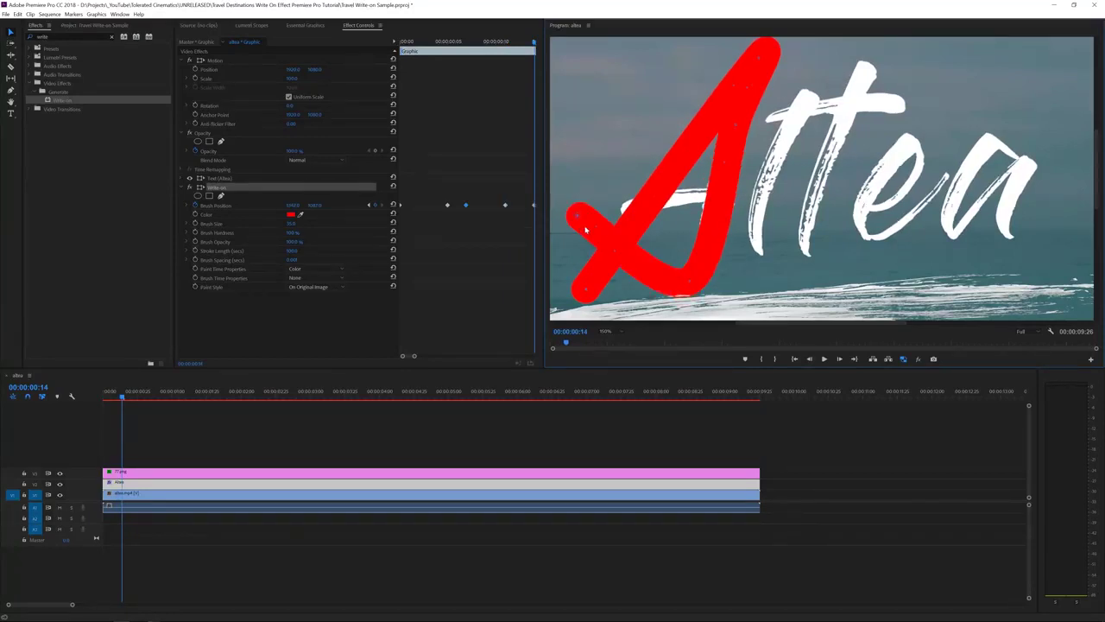
key(shift+Right)
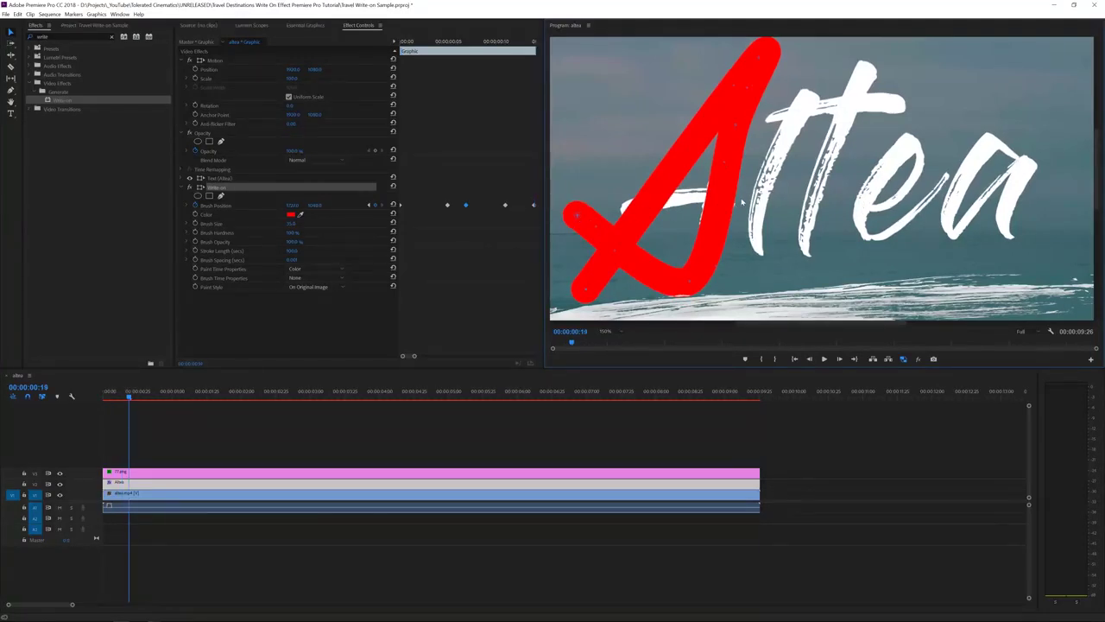
click(740, 202)
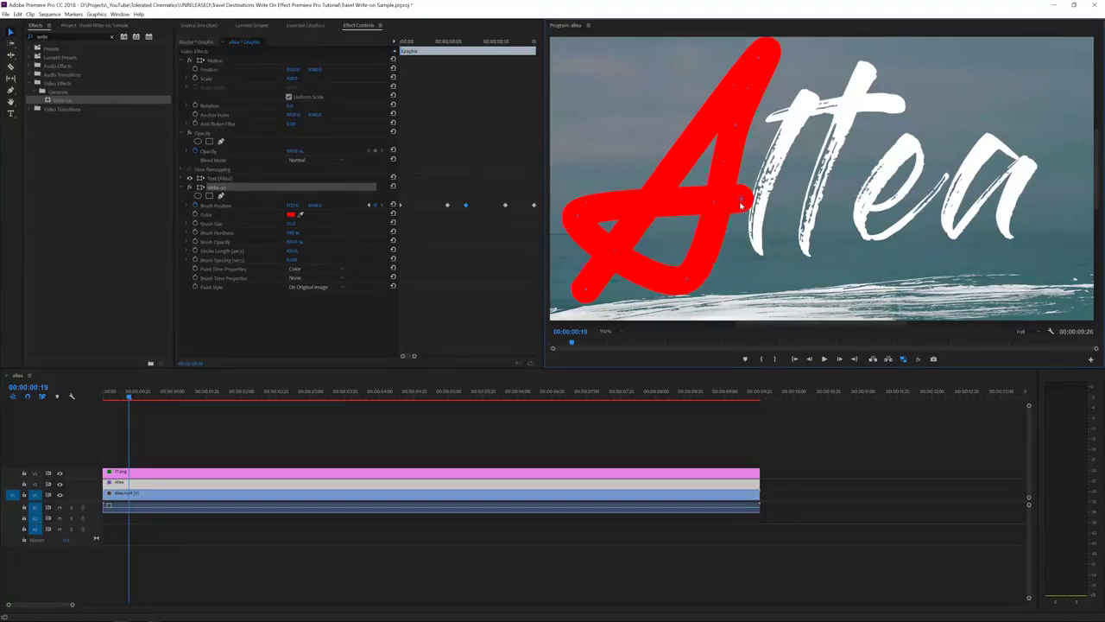
Keyframe the brush position at the foot of the l at 00:00:00:24.
key(Right)
key(Right)
key(Right)
key(Right)
key(Right)
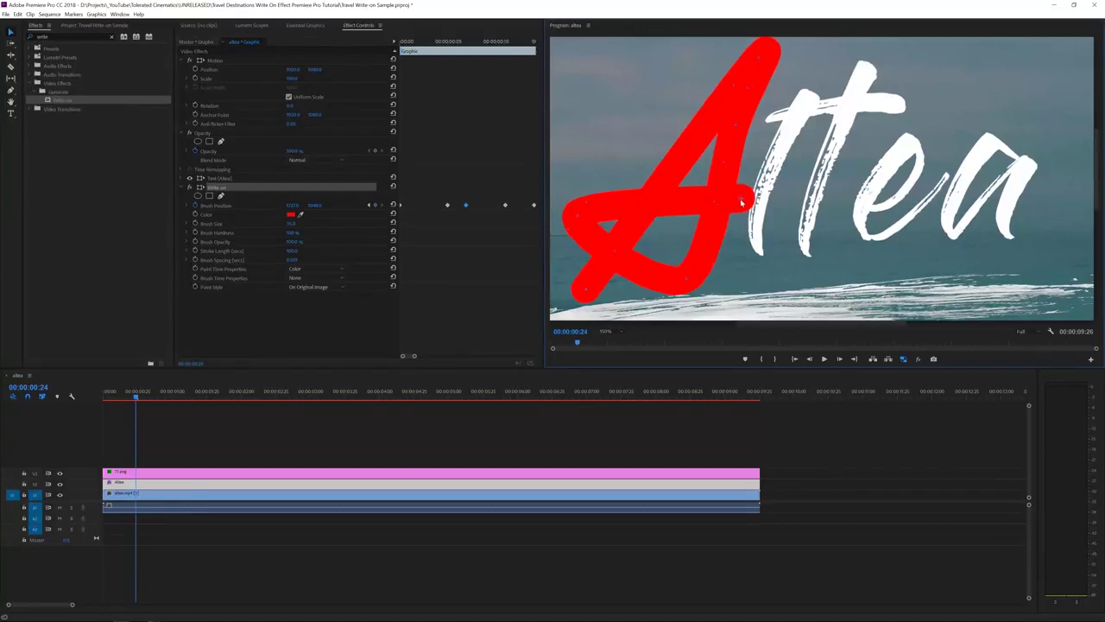
drag(742, 198, 761, 273)
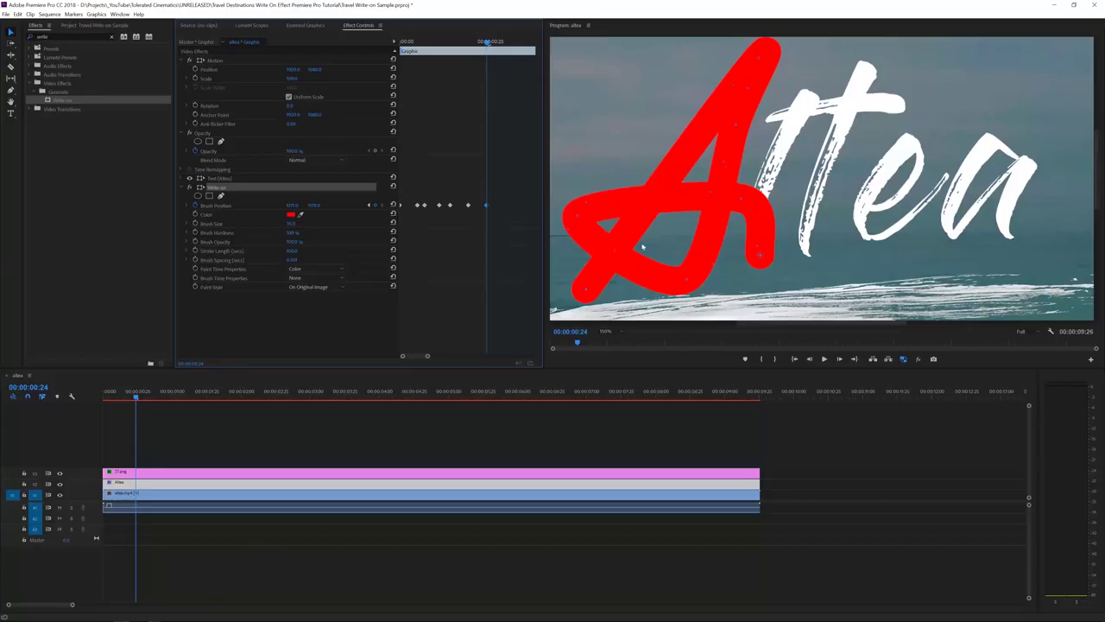
Keyframe the brush position at 00:00:00:27, tracing from the foot of the l up towards its top.
key(shift+Right)
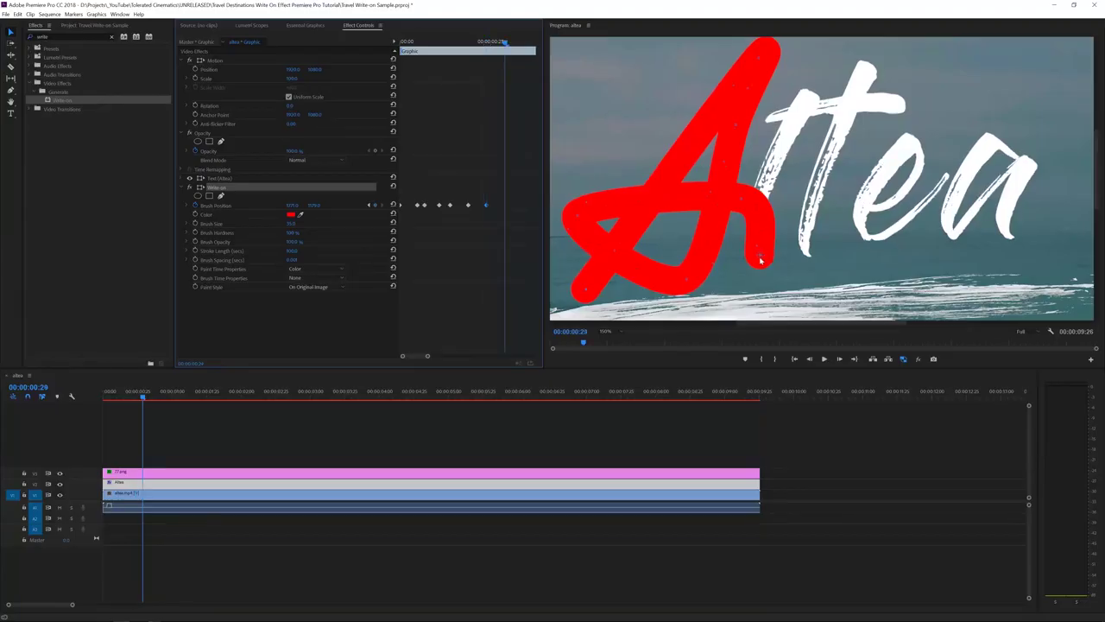
key(Right)
key(Right)
key(Right)
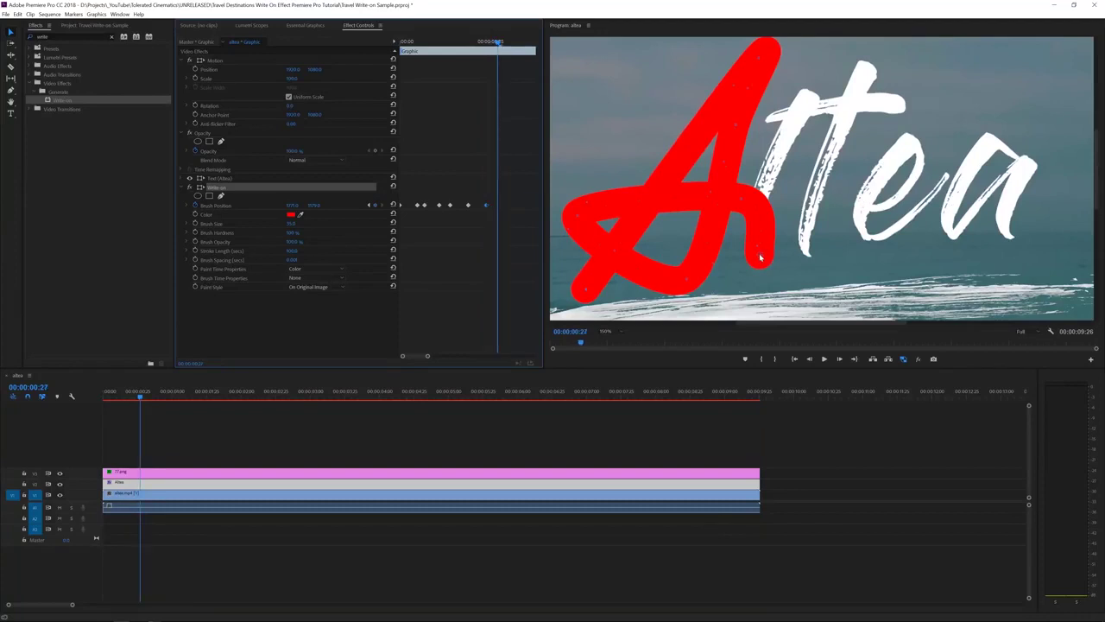
drag(760, 255, 810, 86)
Trace the t and the beginning of the e with brush position keyframes every few frames, up to 00:00:01:24.
key(Right)
key(Right)
key(Right)
mouse_move(810, 86)
mouse_down()
mouse_move(838, 140)
mouse_move(813, 211)
mouse_move(908, 145)
mouse_up()
key(Right)
key(Right)
key(Right)
key(Right)
key(Right)
key(Right)
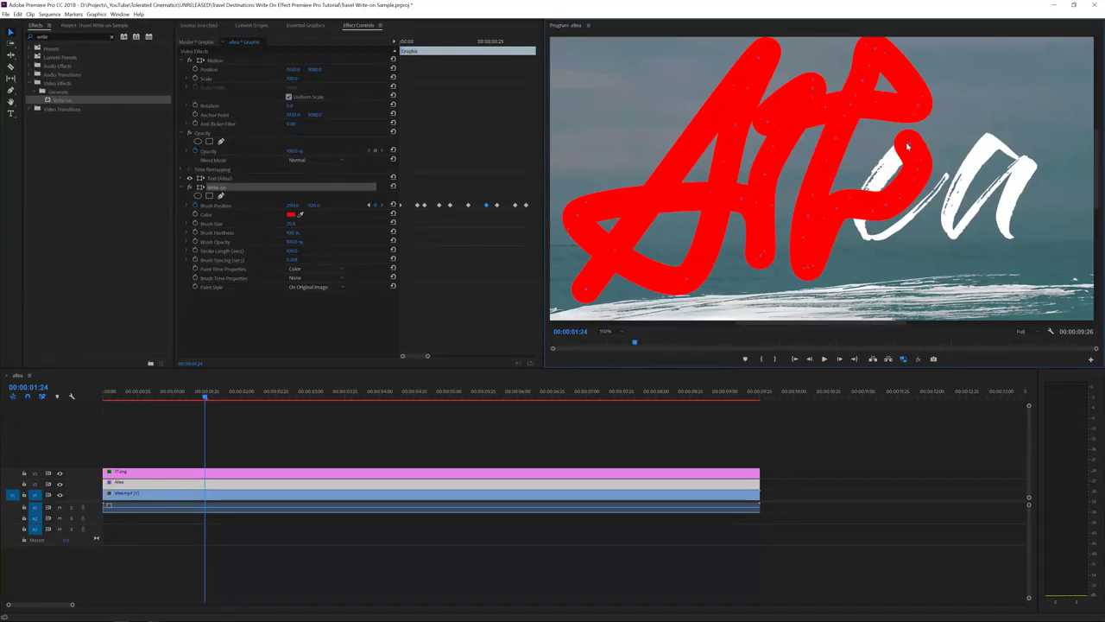
Keyframe the brush position on the upper left curve of the e at 00:00:01:27.
key(Right)
key(Right)
key(Right)
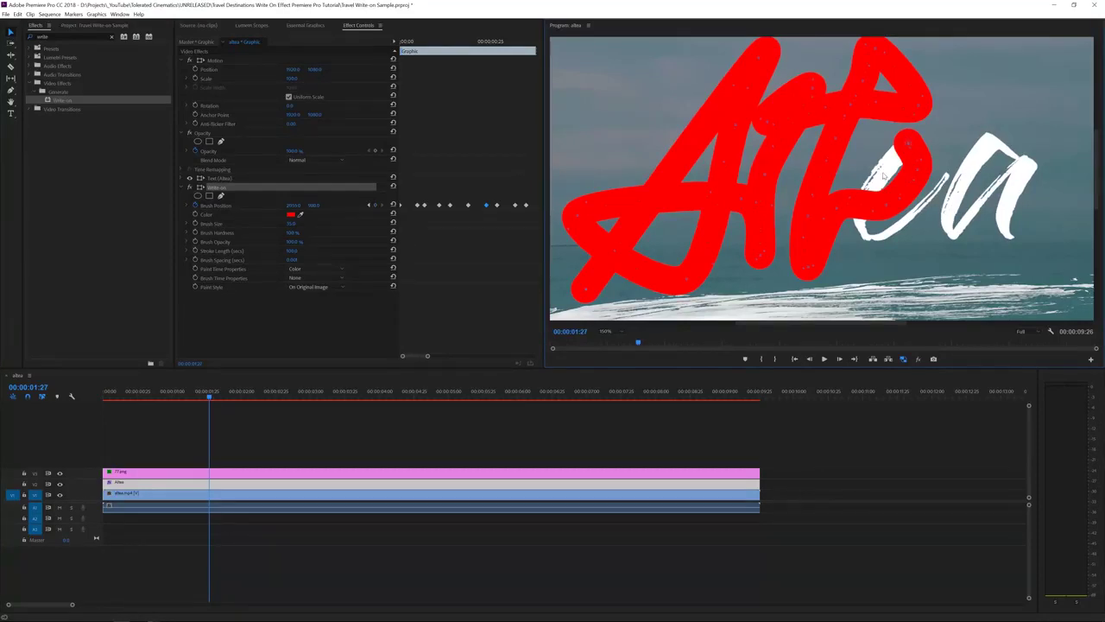
drag(909, 143, 878, 177)
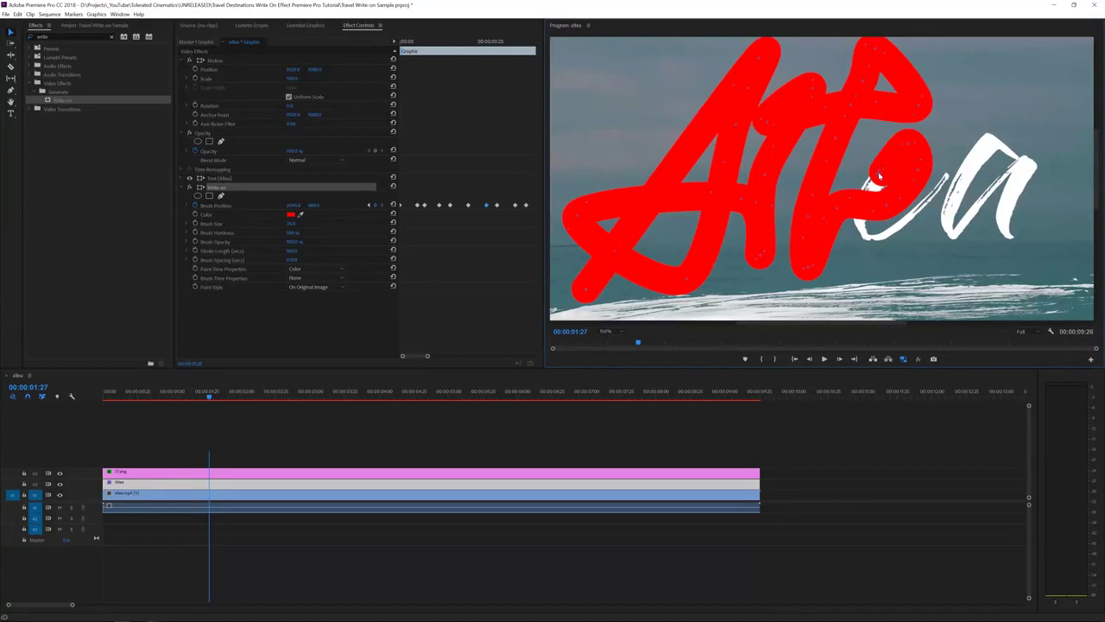
Trace the lower curve of the e out to its tail with brush position keyframes, starting at 00:00:01:30.
key(Right)
key(Right)
key(Right)
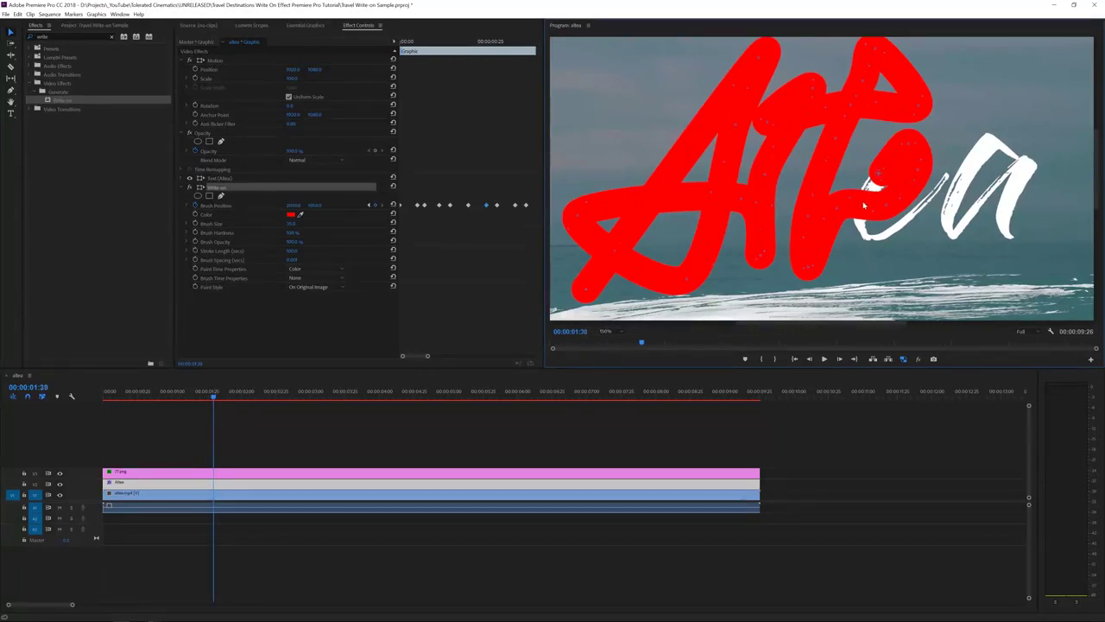
mouse_move(878, 175)
mouse_down()
mouse_move(863, 205)
mouse_move(904, 226)
mouse_move(948, 171)
mouse_up()
Keyframe the brush position every few frames from the tail of the e across the upper part of the a.
key(Right)
key(Right)
key(Right)
key(Right)
key(Right)
key(Right)
key(Right)
key(Right)
key(Right)
key(Right)
key(Right)
key(Right)
key(Right)
key(Right)
key(Right)
mouse_move(948, 170)
mouse_down()
mouse_move(994, 140)
mouse_move(1020, 160)
mouse_up()
key(Right)
key(Right)
key(Right)
drag(1020, 160, 972, 164)
Trace the bowl and final downstroke of the a with brush position keyframes, ending at its foot at 00:00:02:13.
key(Right)
key(Right)
key(Right)
key(Right)
key(Right)
key(Right)
key(Right)
key(Right)
key(Right)
drag(953, 234, 1021, 164)
key(Right)
key(Right)
key(Right)
key(Right)
key(Right)
key(Right)
drag(1021, 164, 1007, 242)
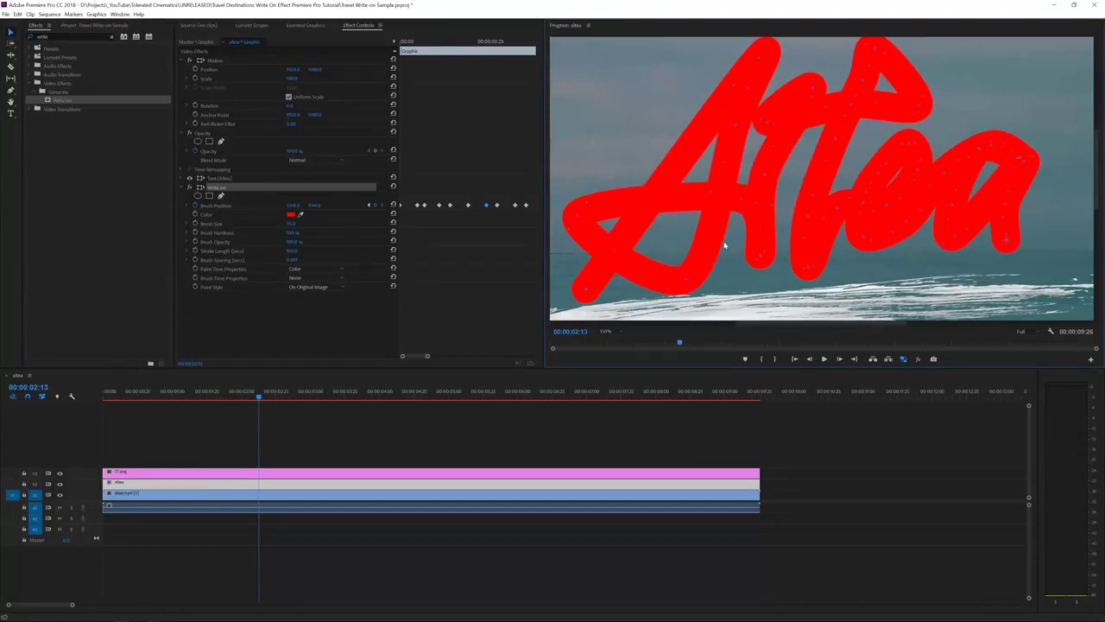
Set the Write-on effect's Paint Style to Reveal Original Image.
click(328, 291)
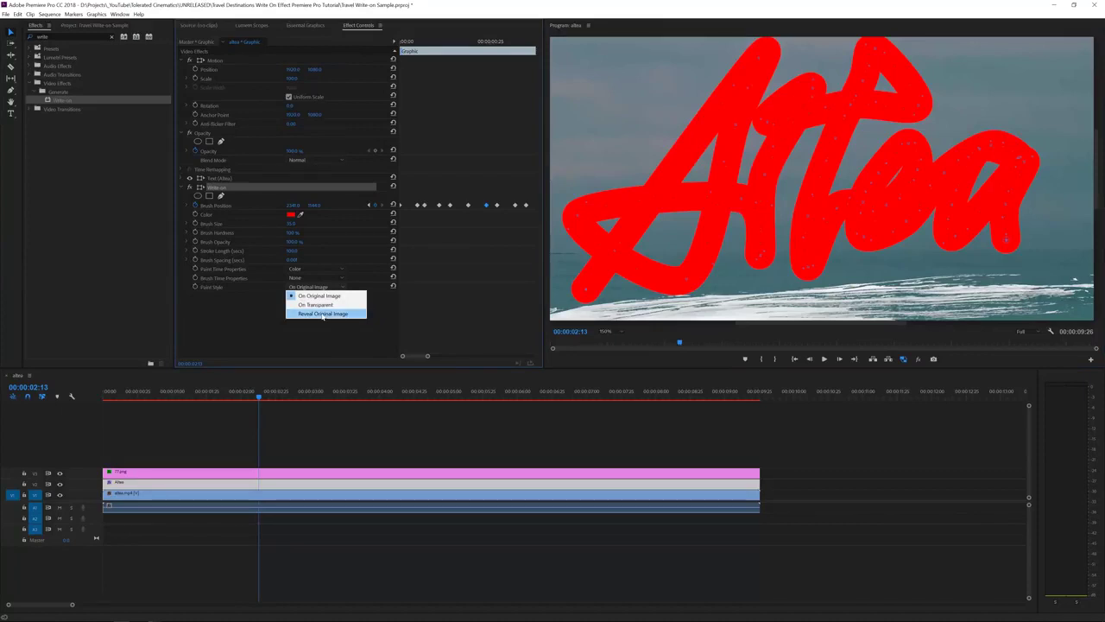
click(323, 314)
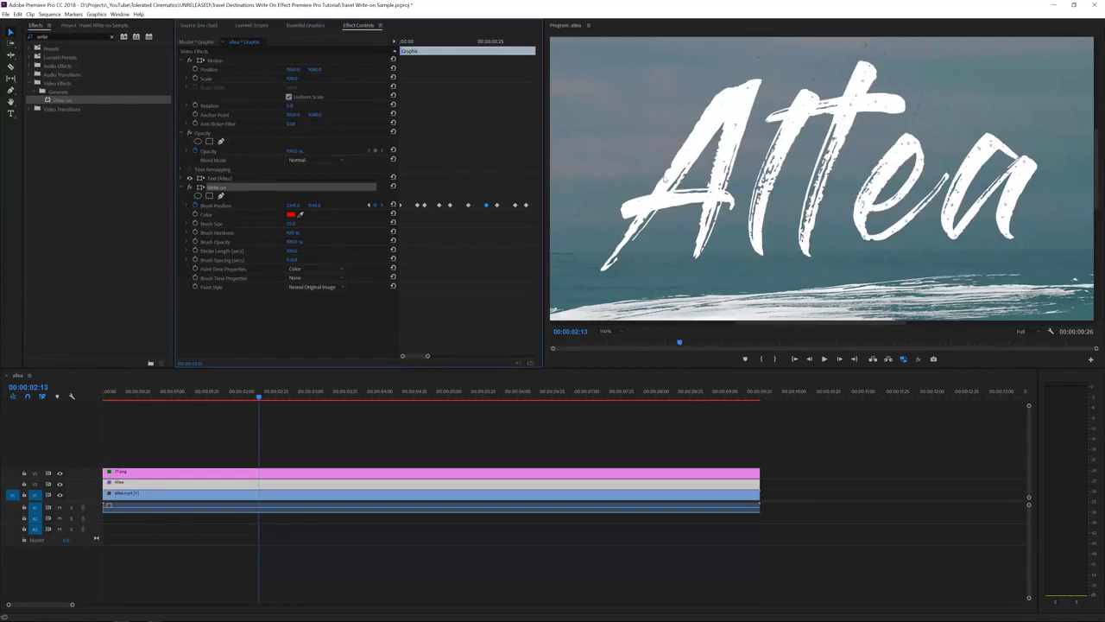
Fit the whole frame in the program view and play the write-on animation from the start, then again from around 00:00:02:09.
click(512, 41)
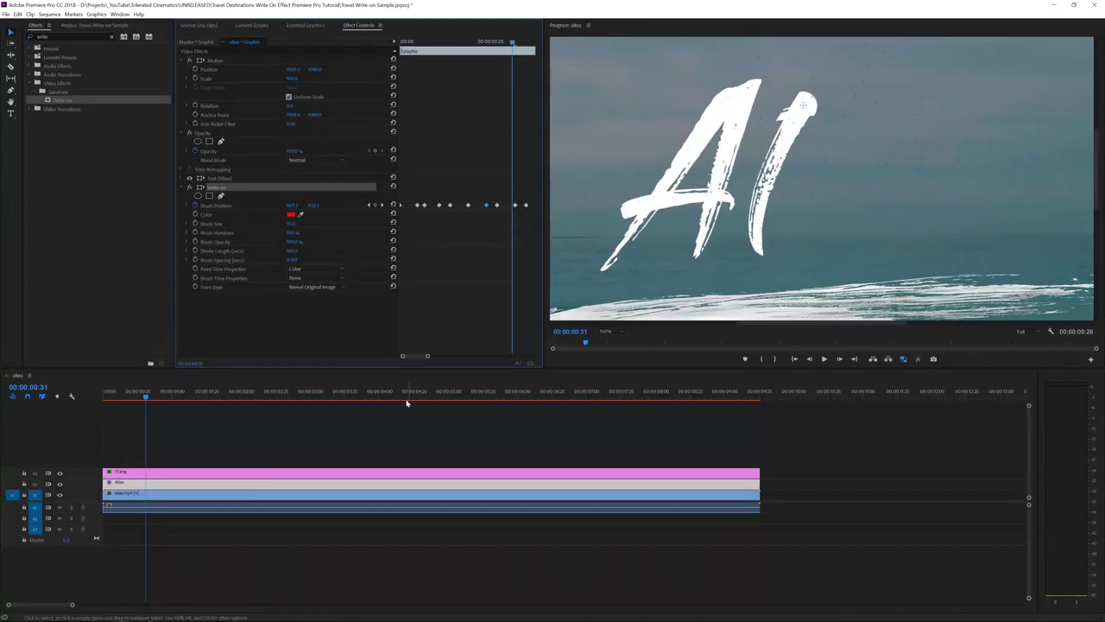
key(Home)
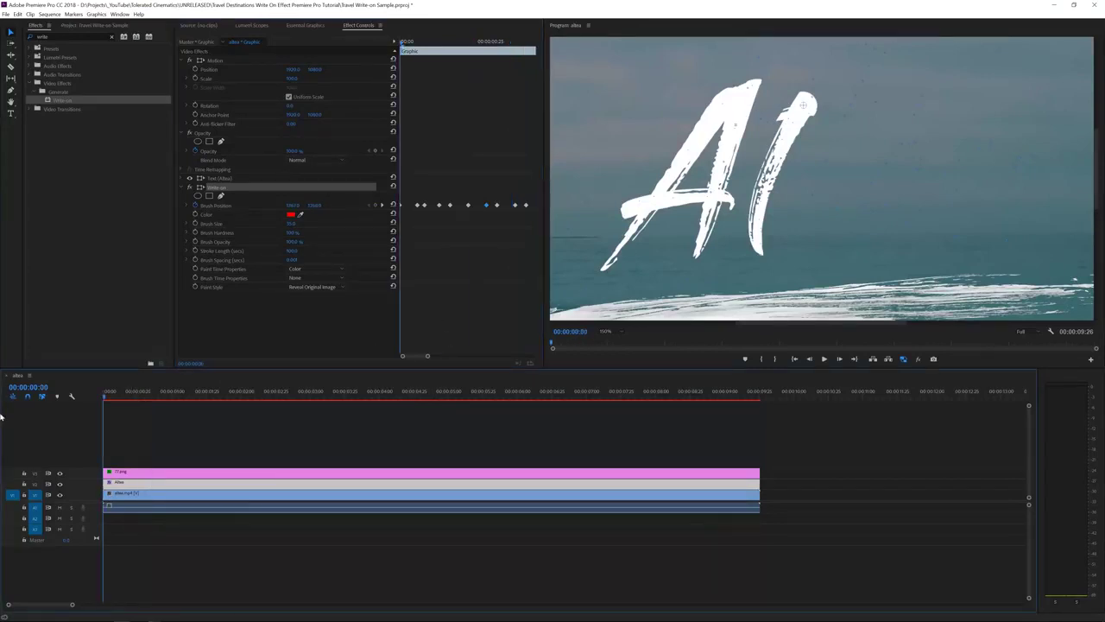
click(607, 332)
click(614, 341)
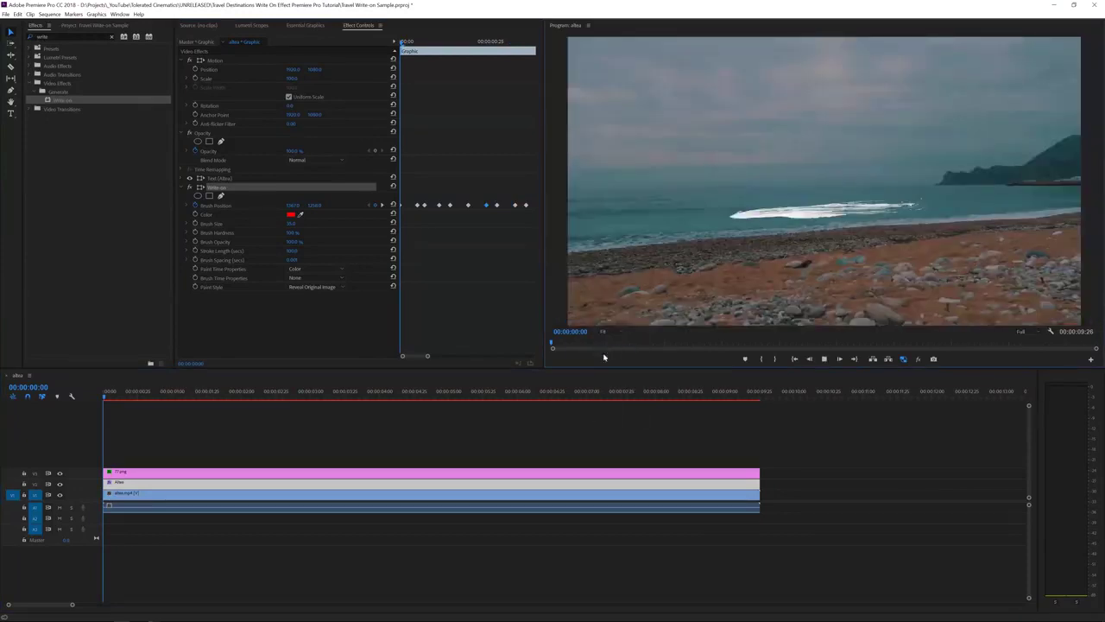
key(space)
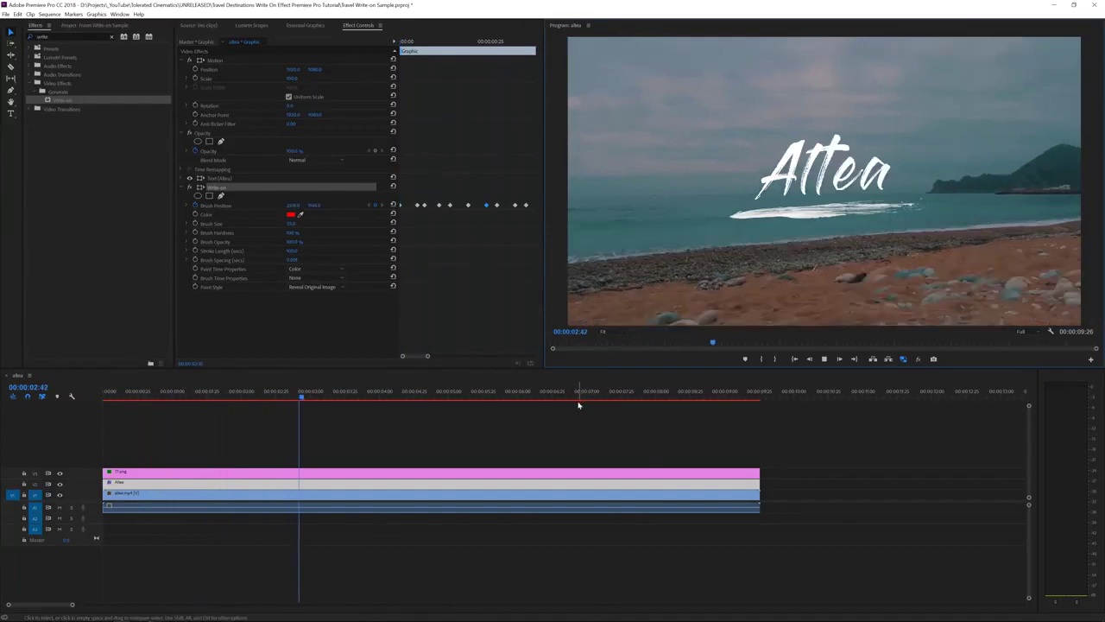
click(253, 401)
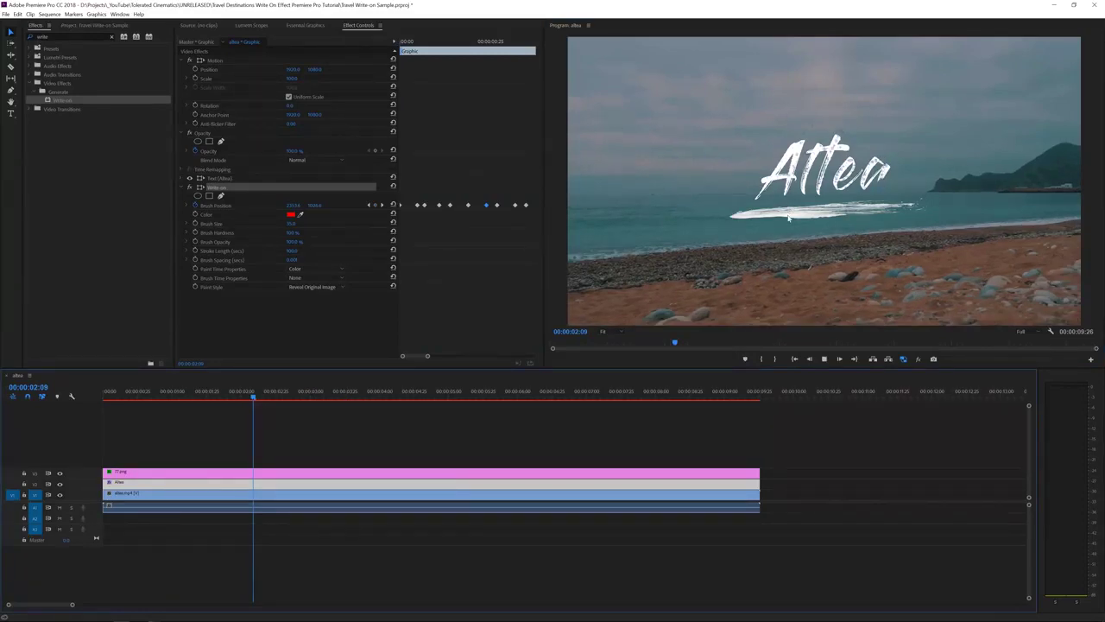
key(space)
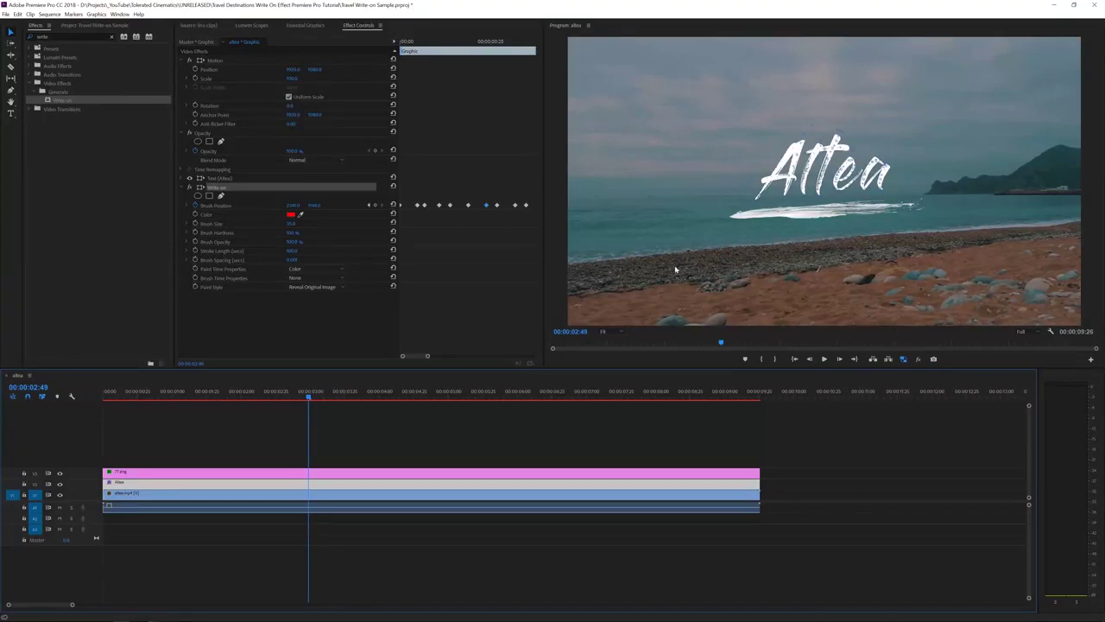
Find the Linear Wipe effect and apply it to the brush-stroke underline clip on the uppermost video track.
click(138, 473)
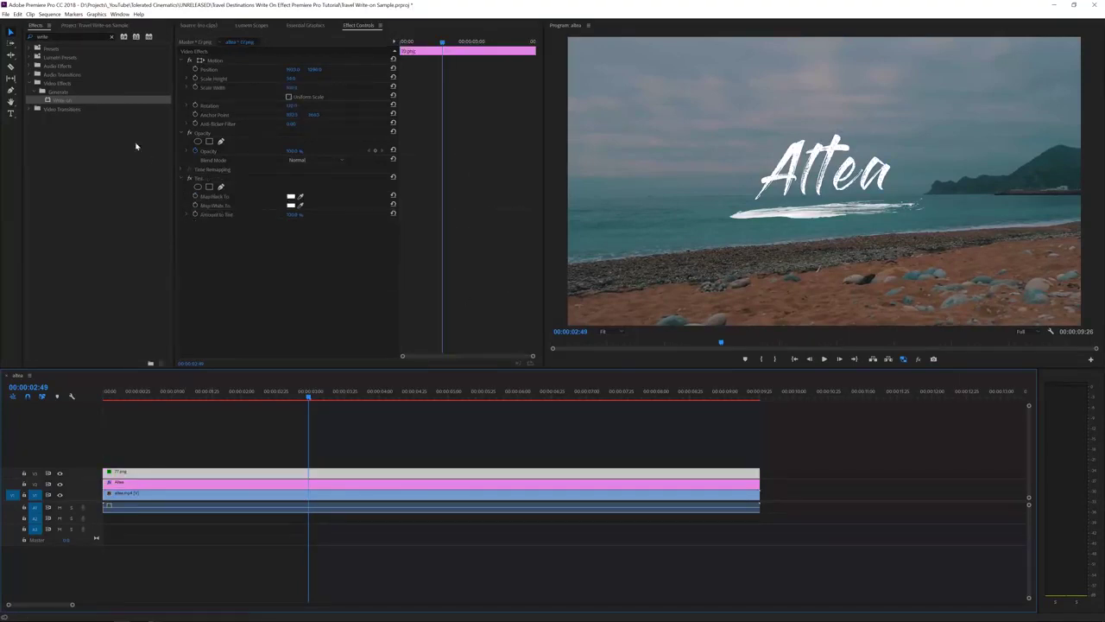
drag(67, 38, 3, 51)
text(line)
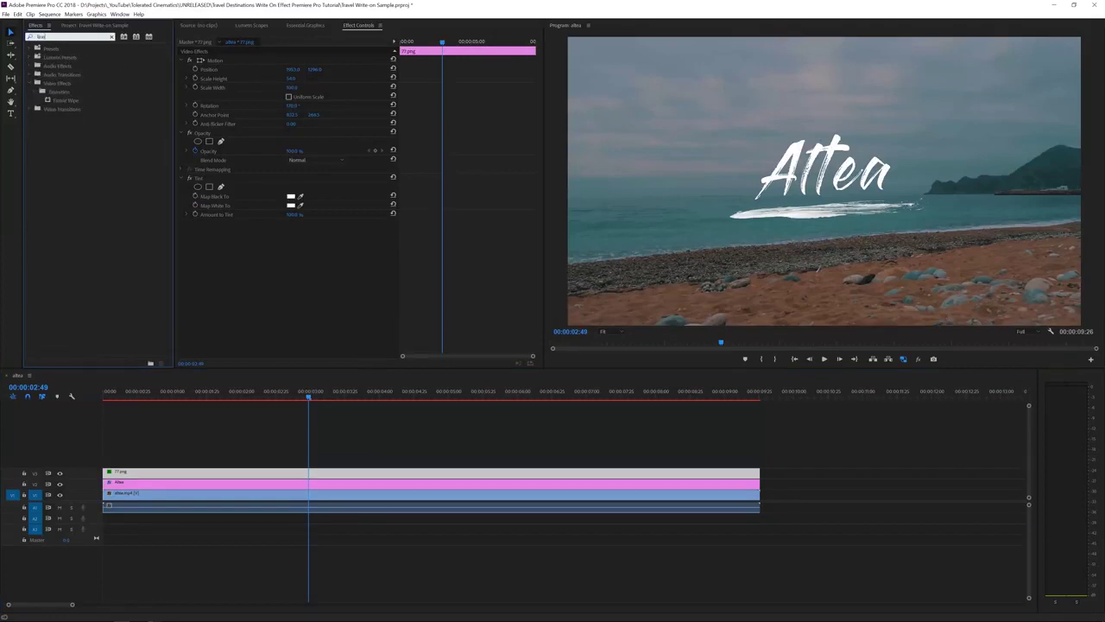
drag(48, 101, 205, 473)
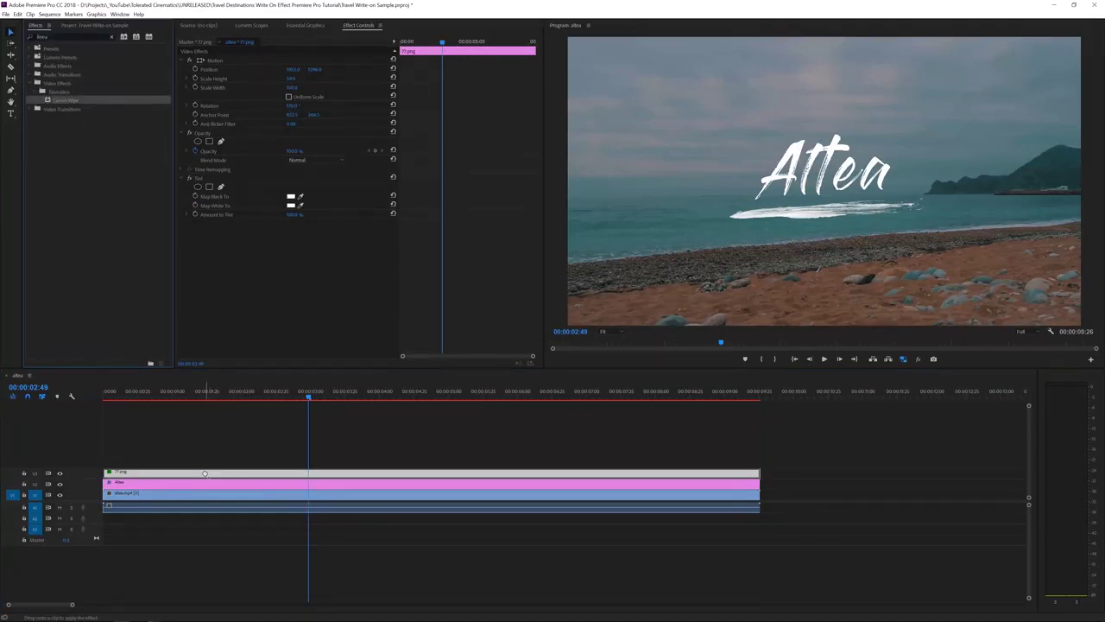
Set the Linear Wipe's Transition Completion to 100% and keyframe it at 00:00:02:49.
click(290, 244)
text(100)
key(Return)
click(196, 243)
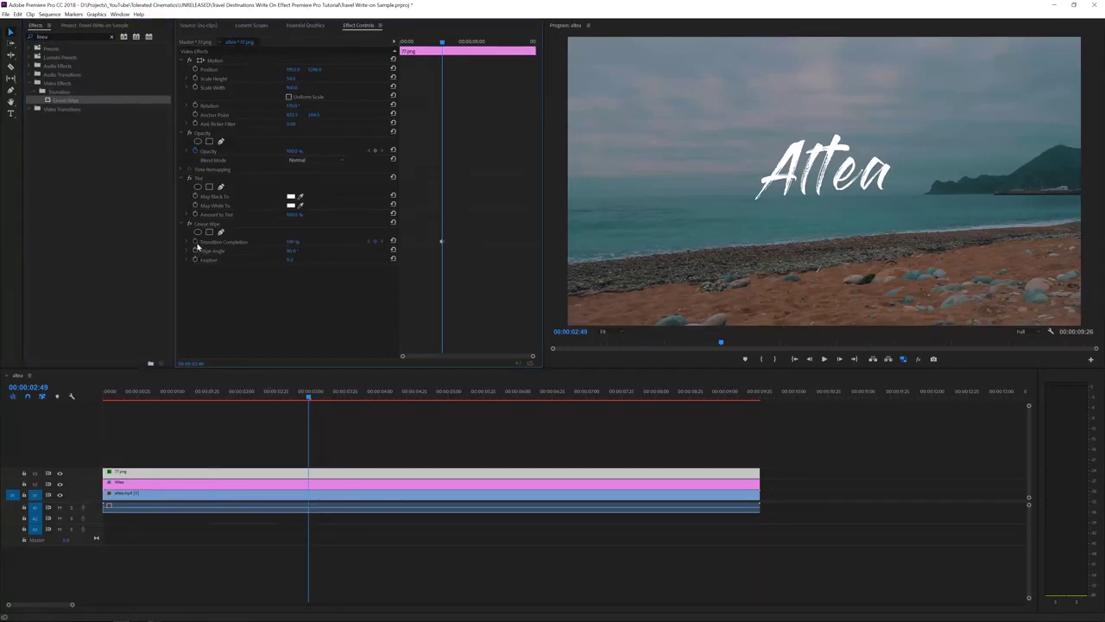
Move the 100% wipe keyframe earlier in the clip and keyframe Transition Completion at 0% at 00:00:02:49.
drag(441, 242, 418, 244)
click(293, 242)
text(0)
key(Return)
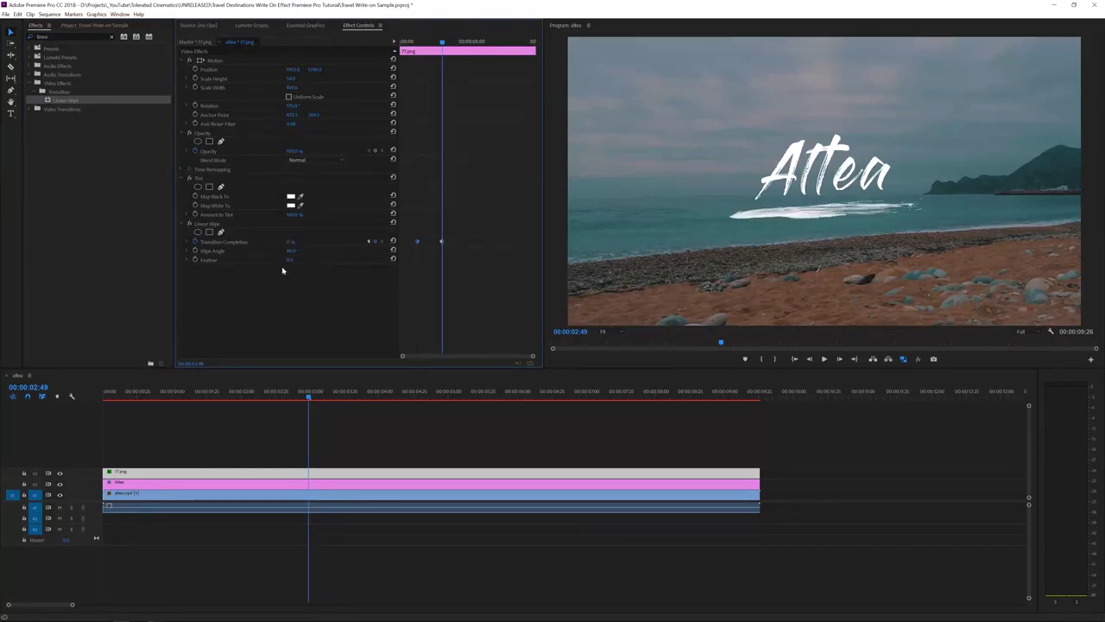
Check the underline wipe, move its end keyframe close to the start keyframe for a faster reveal, and play from the beginning.
click(432, 41)
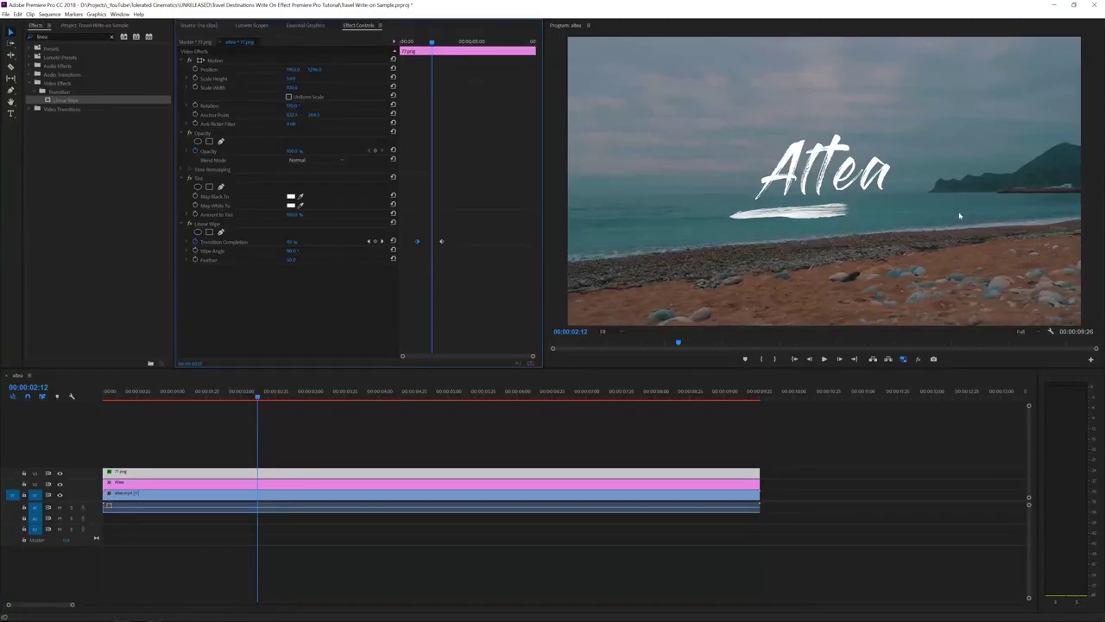
click(418, 42)
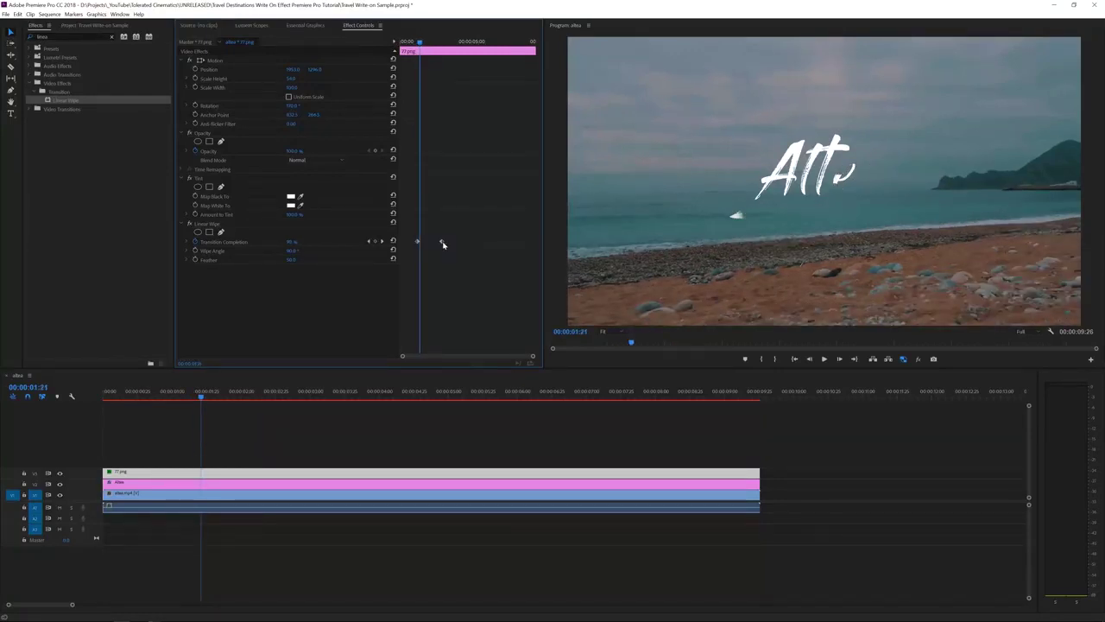
drag(443, 244, 419, 241)
drag(178, 394, 57, 407)
key(space)
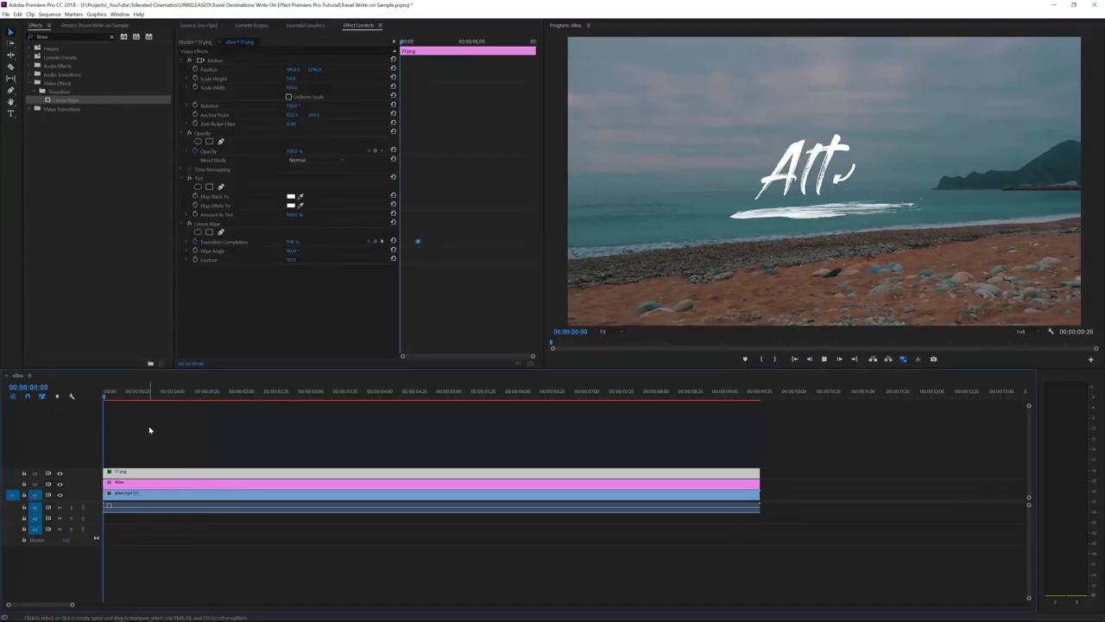